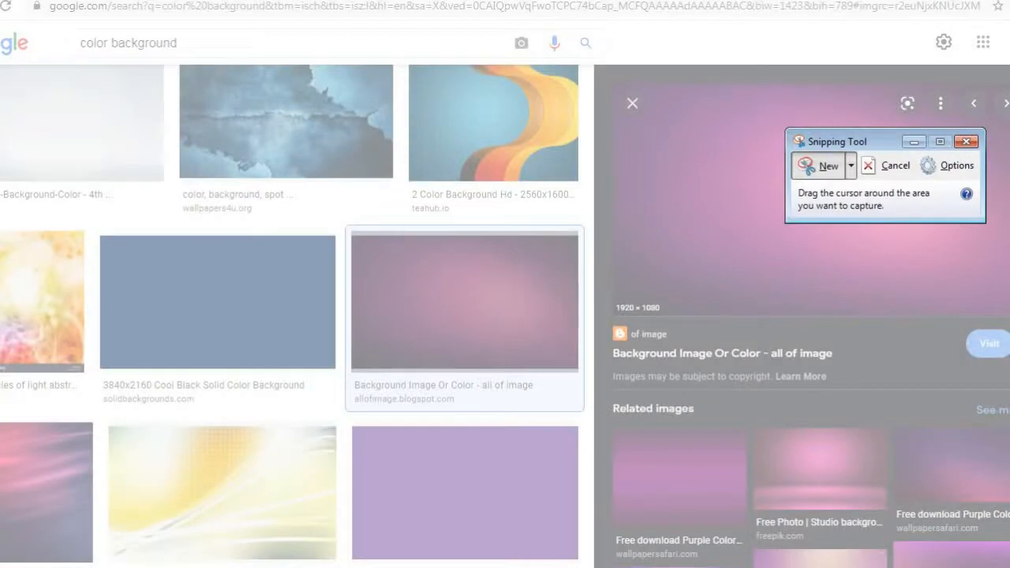
# Snip the previewed purple-pink gradient background image and copy the capture.
pyautogui.moveTo(619, 95); pyautogui.dragTo(1001, 299)
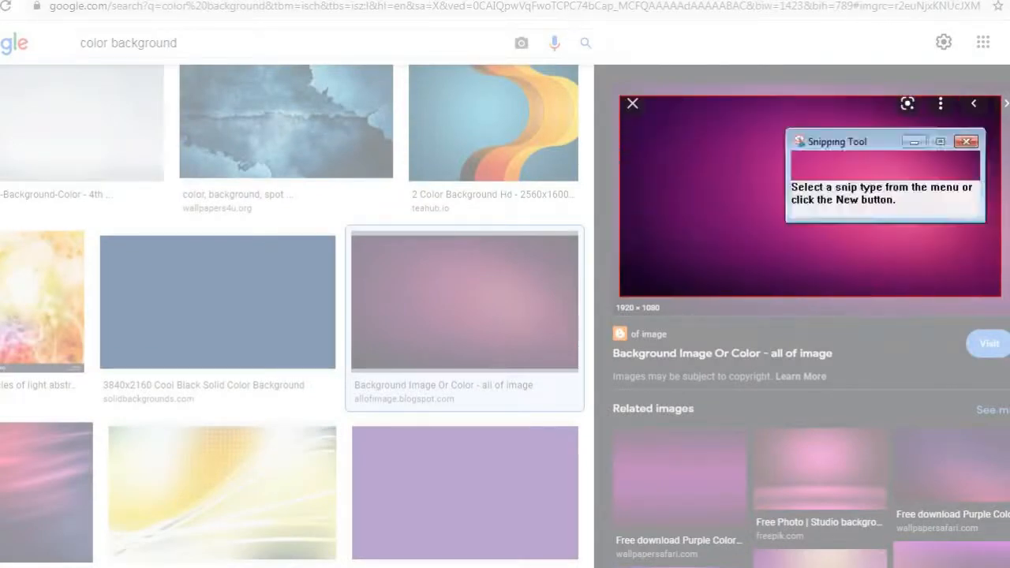
pyautogui.moveTo(757, 0); pyautogui.dragTo(355, 27)
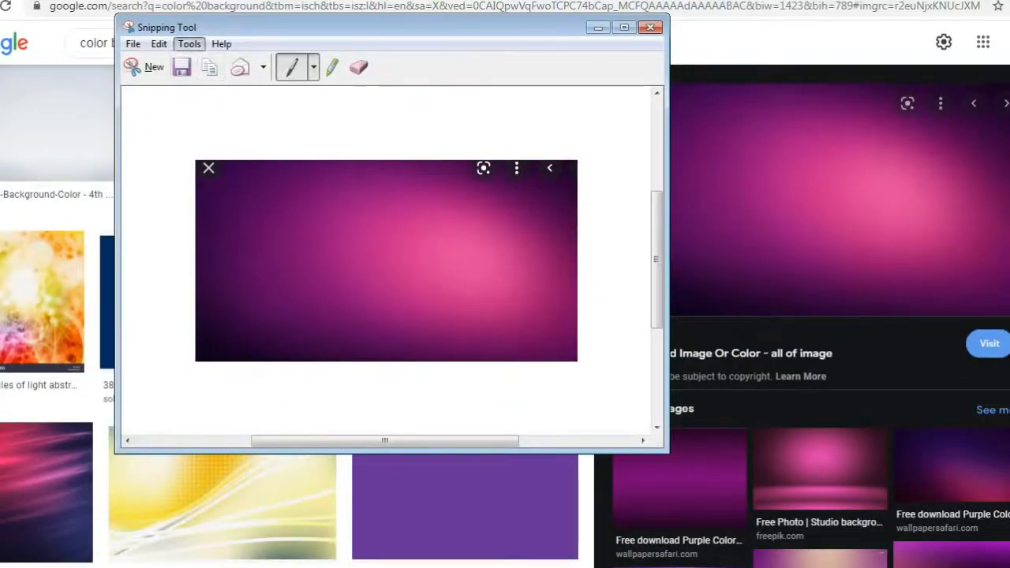
pyautogui.click(158, 44)
pyautogui.click(183, 63)
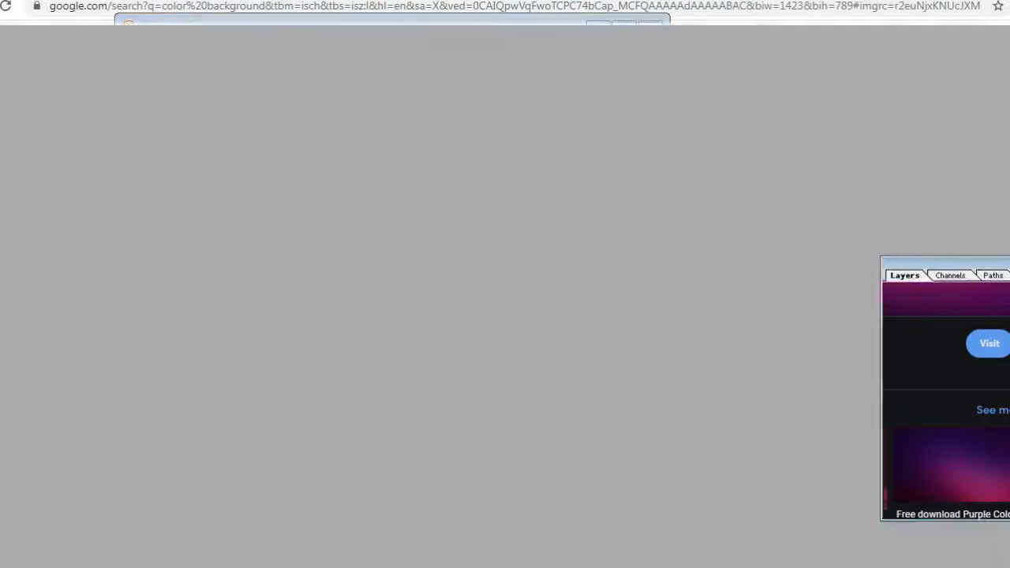
# Switch to Photoshop and create a new transparent document with the 1280 x 720 HDTV 720P preset.
pyautogui.click(0, 0)
pyautogui.click(3, 7)
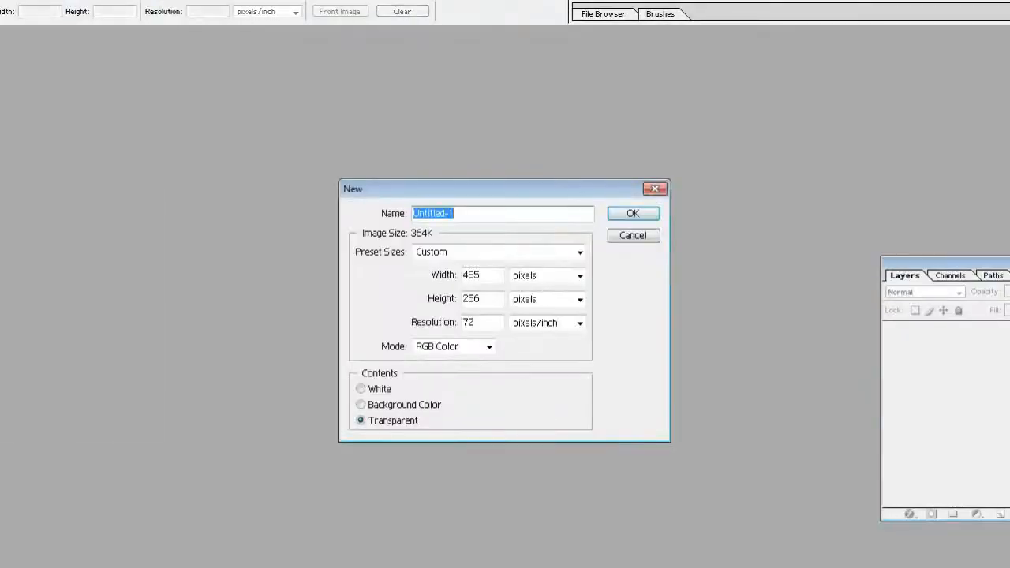
pyautogui.click(580, 253)
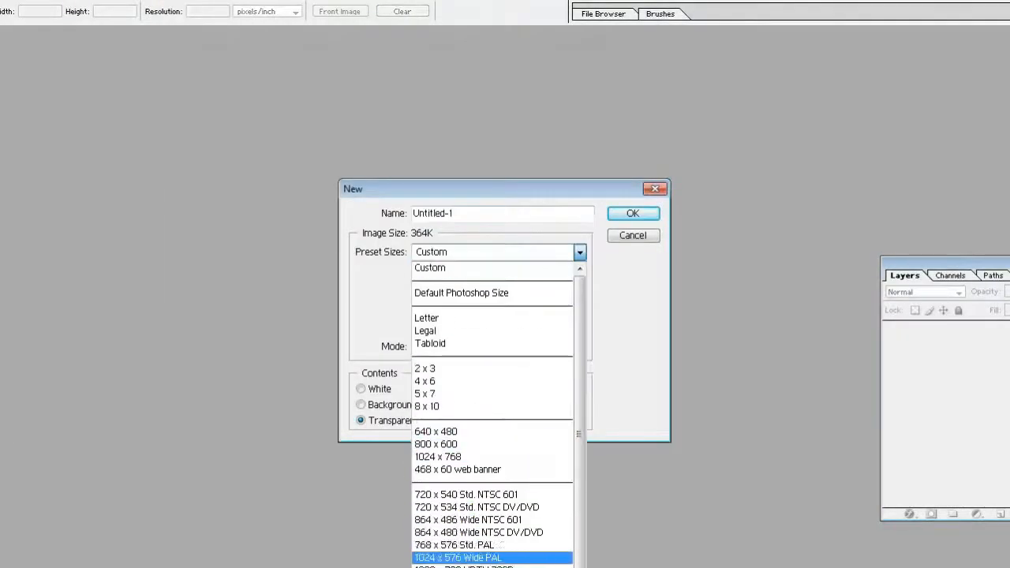
pyautogui.click(464, 567)
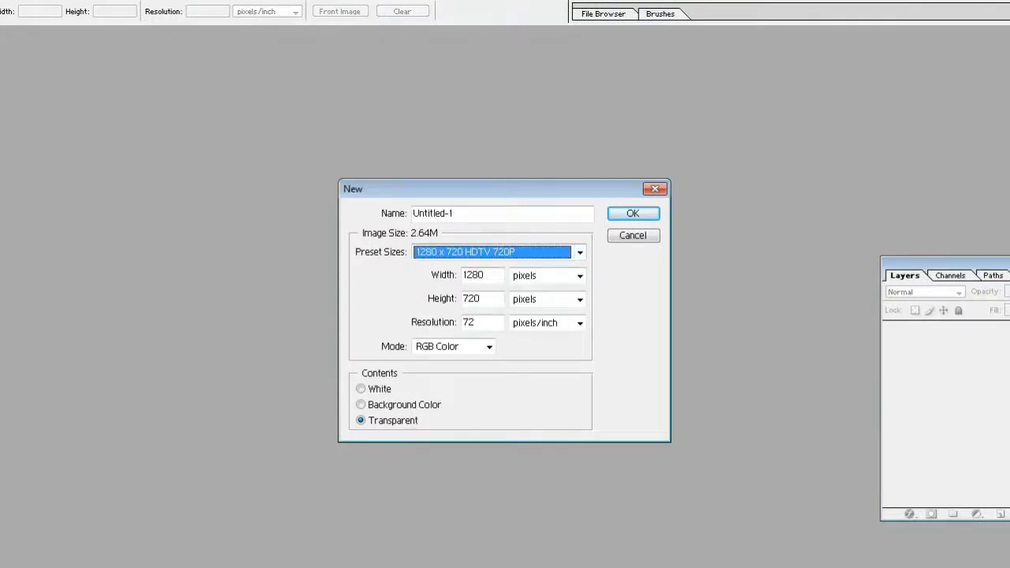
pyautogui.click(486, 275)
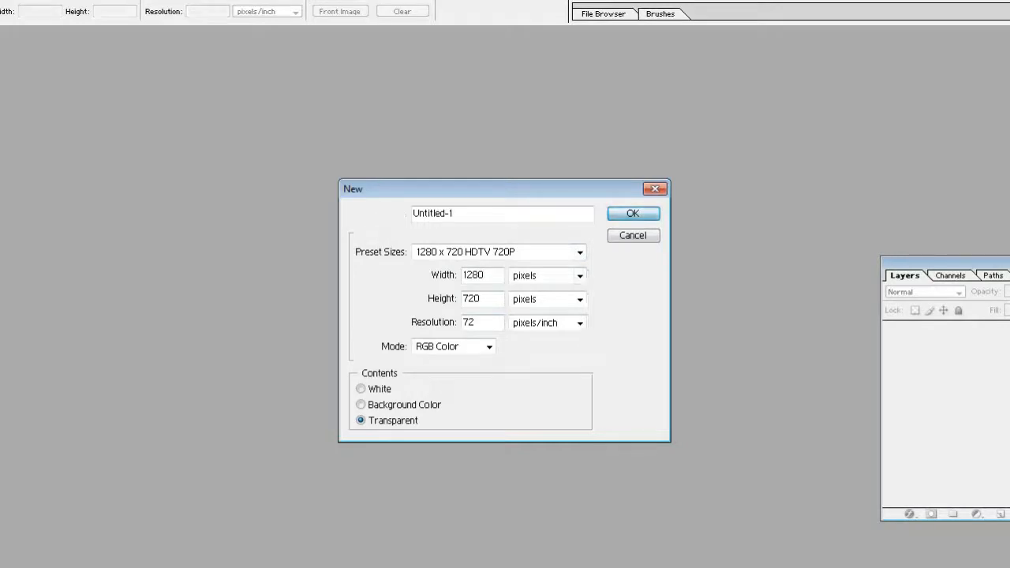
pyautogui.press('Return')
# Paste the gradient snip and scale it to about 318.5% so it covers the whole canvas, pushing the overlay icons out of frame.
pyautogui.press('v')
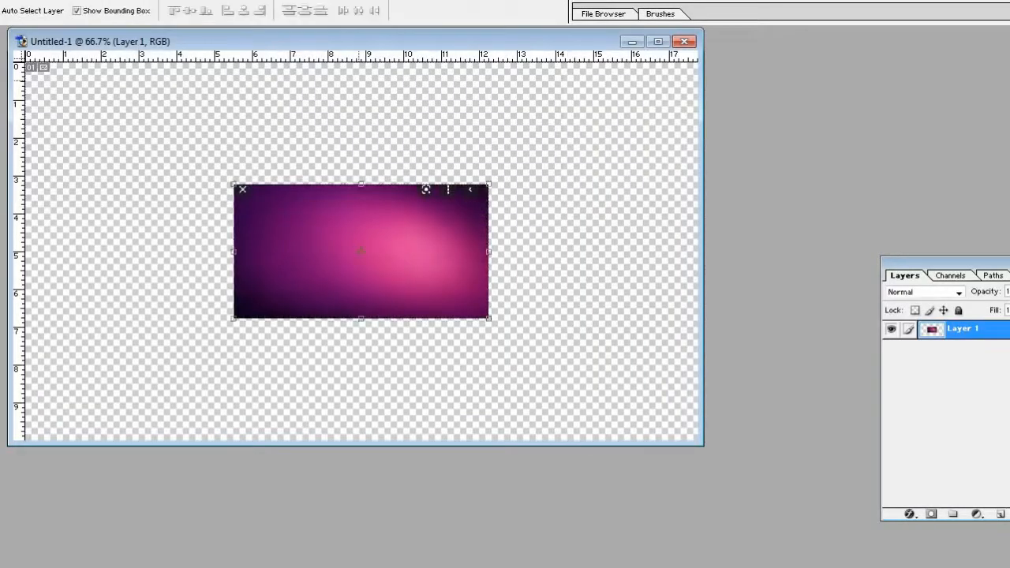
pyautogui.press('f')
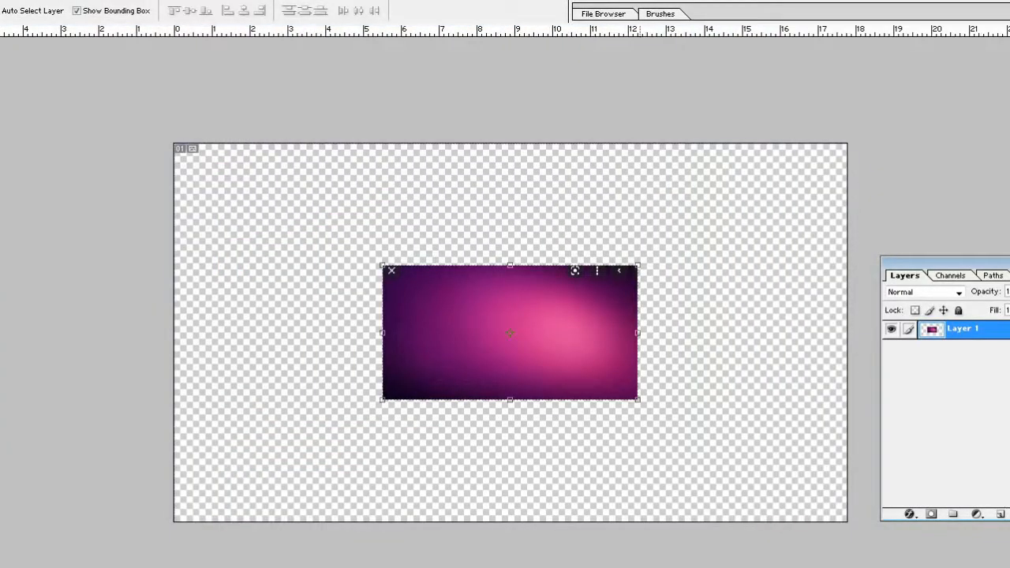
pyautogui.moveTo(638, 399); pyautogui.dragTo(883, 530)
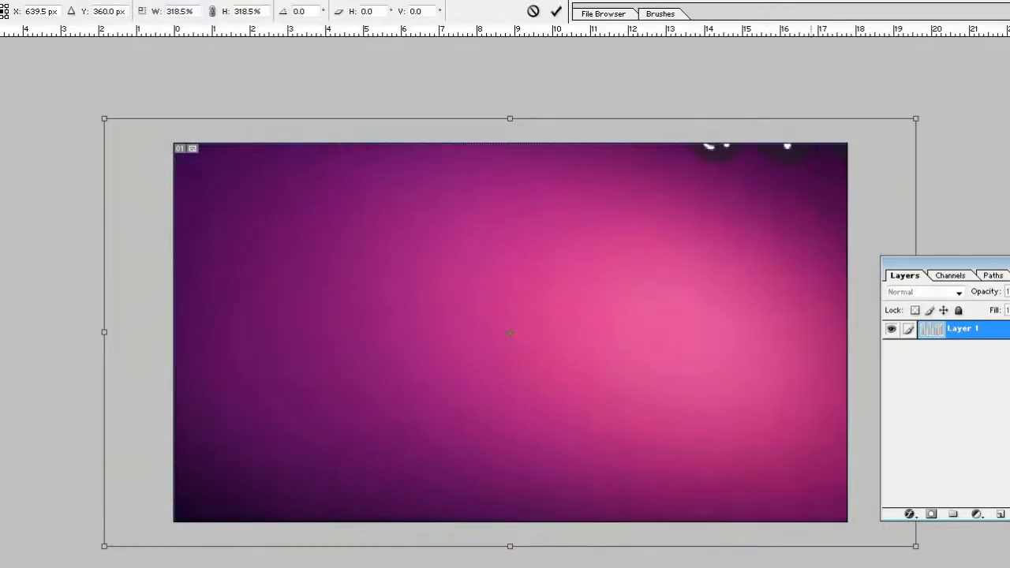
pyautogui.press('Return')
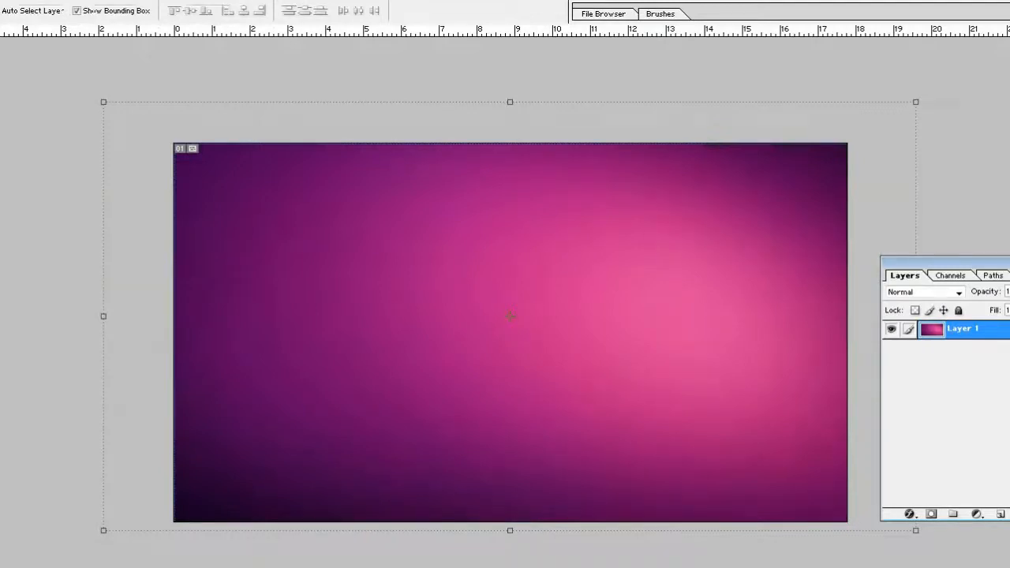
# Crop the oversized gradient layer to the canvas bounds.
pyautogui.press('c')
pyautogui.moveTo(124, 107); pyautogui.dragTo(883, 545)
pyautogui.press('Return')
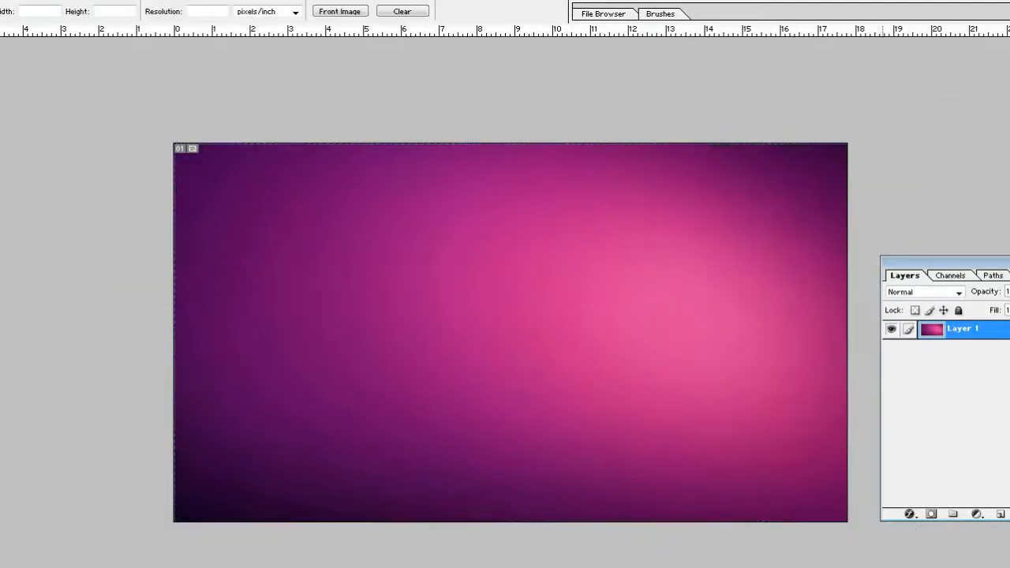
pyautogui.press('v')
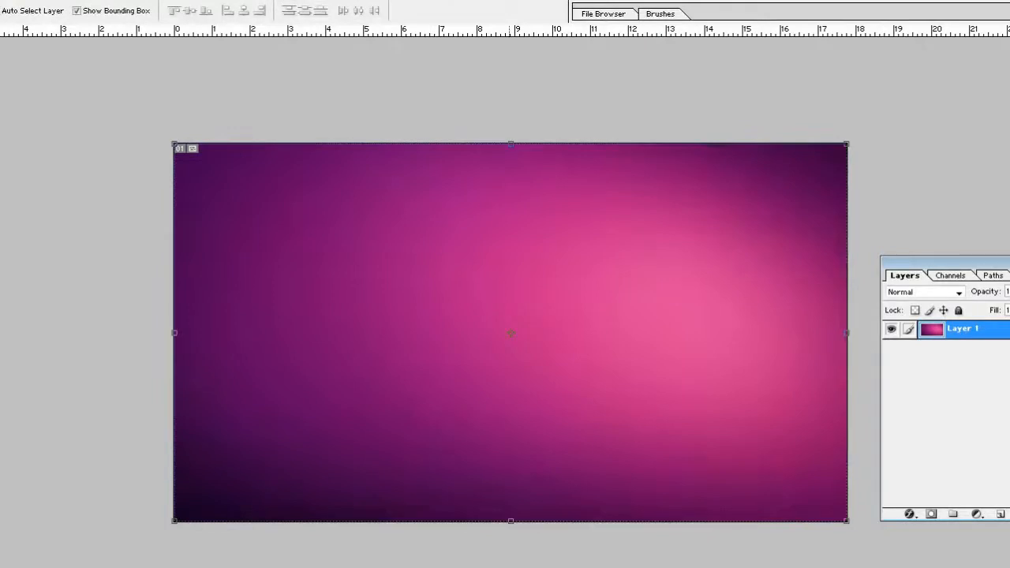
# Switch to Snipping Tool and close it without saving the capture.
pyautogui.hotkey('alt', 'Tab')
pyautogui.hotkey('alt', 'F4')
pyautogui.press('n')
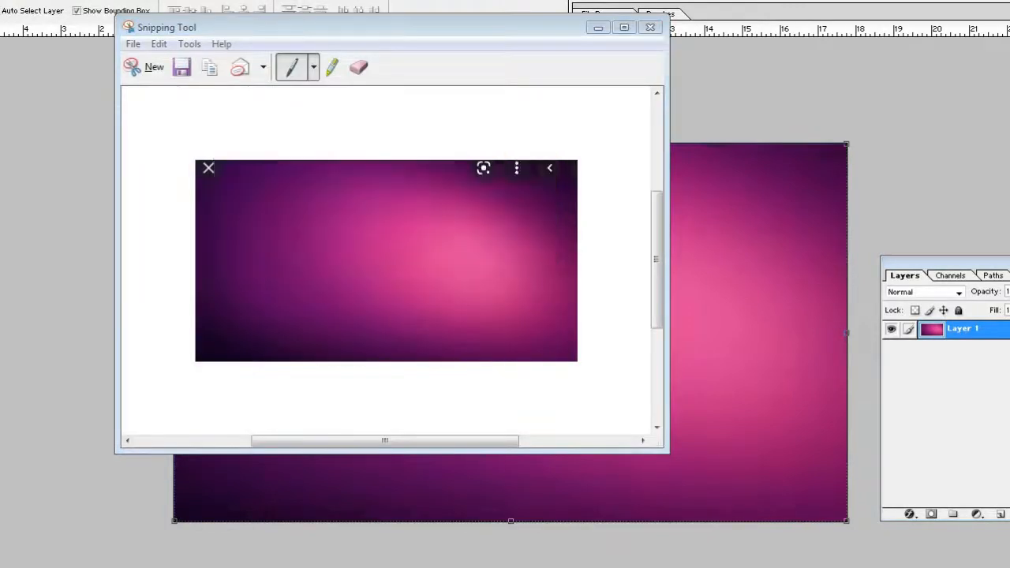
# Switch to the browser and search Google Images for "shocked face".
pyautogui.hotkey('alt', 'Tab')
pyautogui.moveTo(180, 43); pyautogui.dragTo(77, 44)
pyautogui.write('sho')
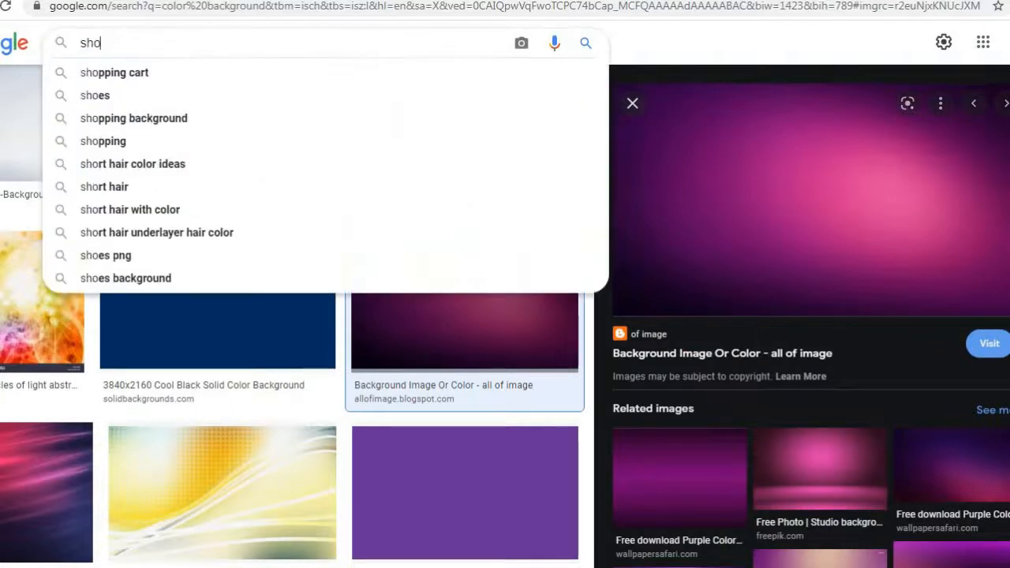
pyautogui.write('cked')
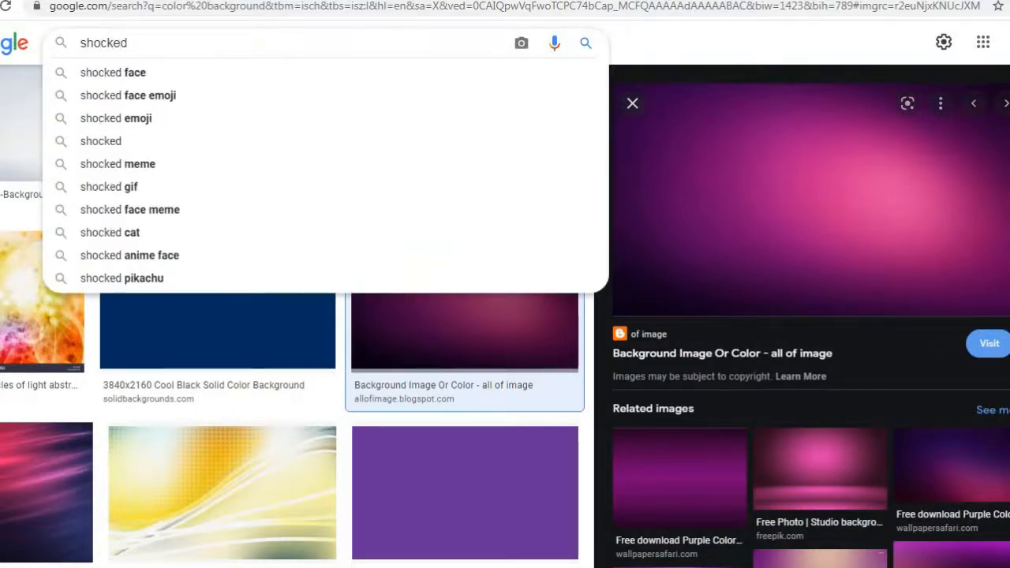
pyautogui.write(' face')
pyautogui.press('Return')
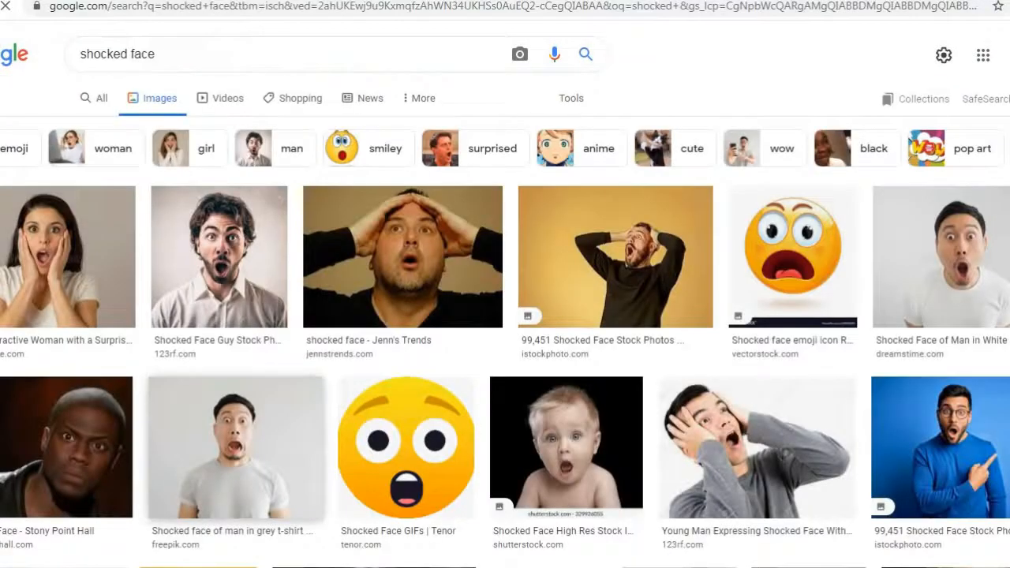
# Browse the shocked face image results and preview the photo of the woman staring at a laptop.
pyautogui.scroll(-5, 505, 316)
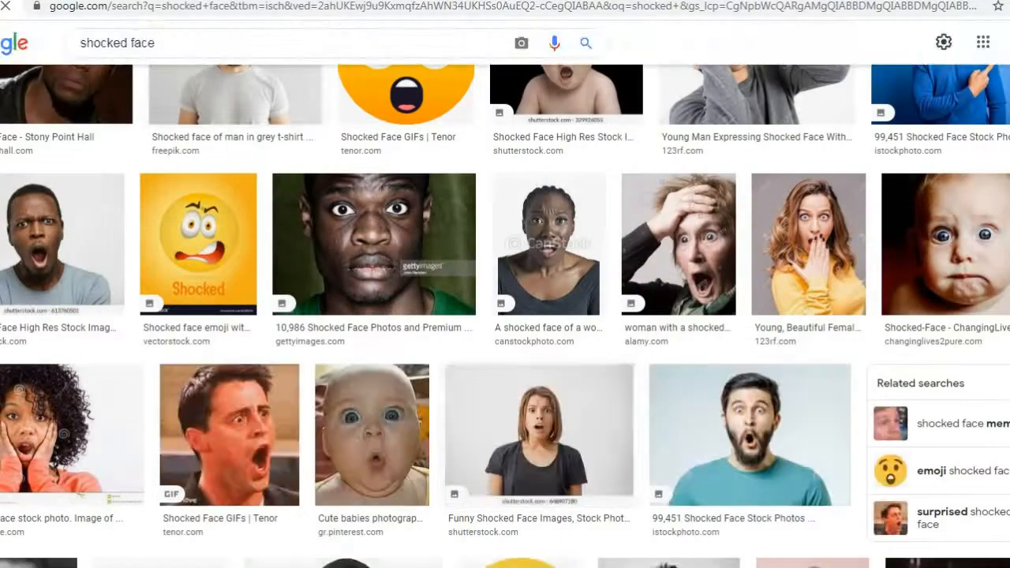
pyautogui.scroll(-2, 505, 315)
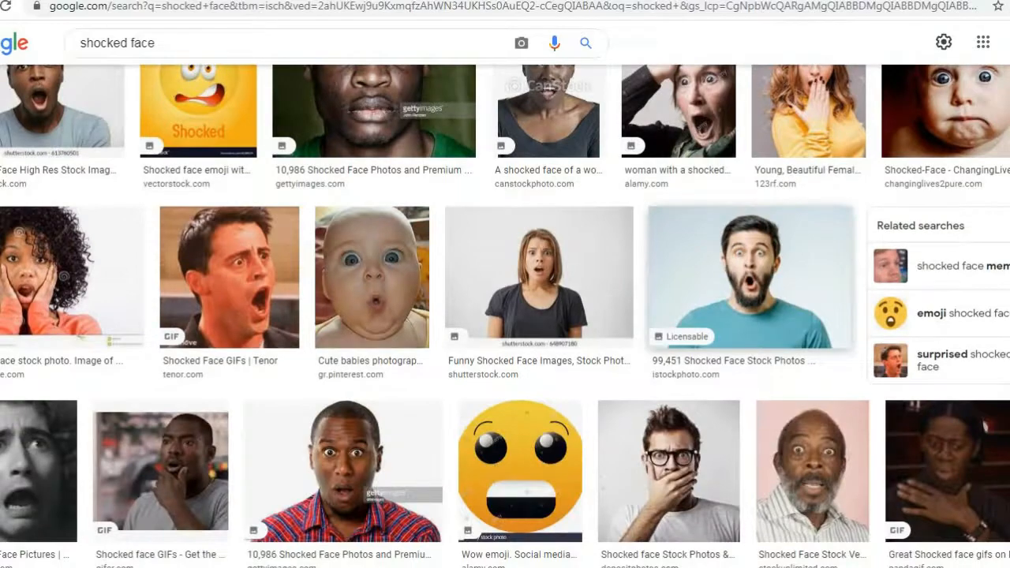
pyautogui.scroll(-2, 694, 300)
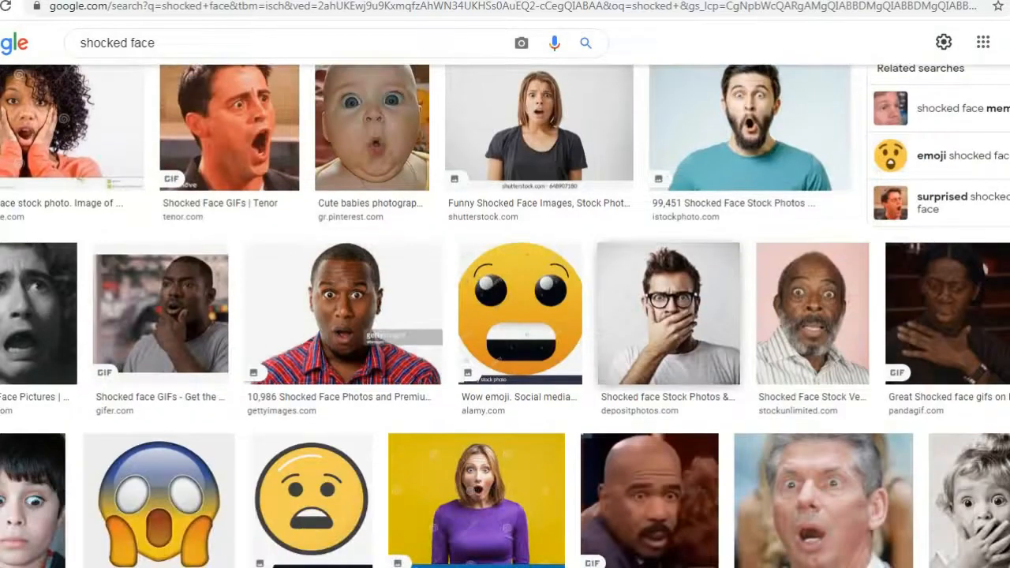
pyautogui.scroll(-4, 339, 362)
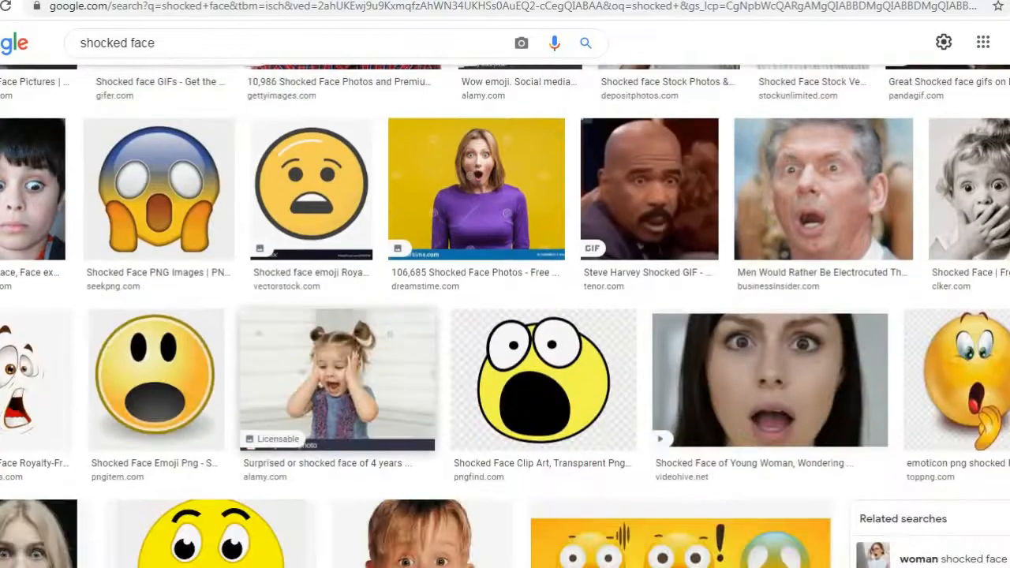
pyautogui.scroll(-7, 340, 374)
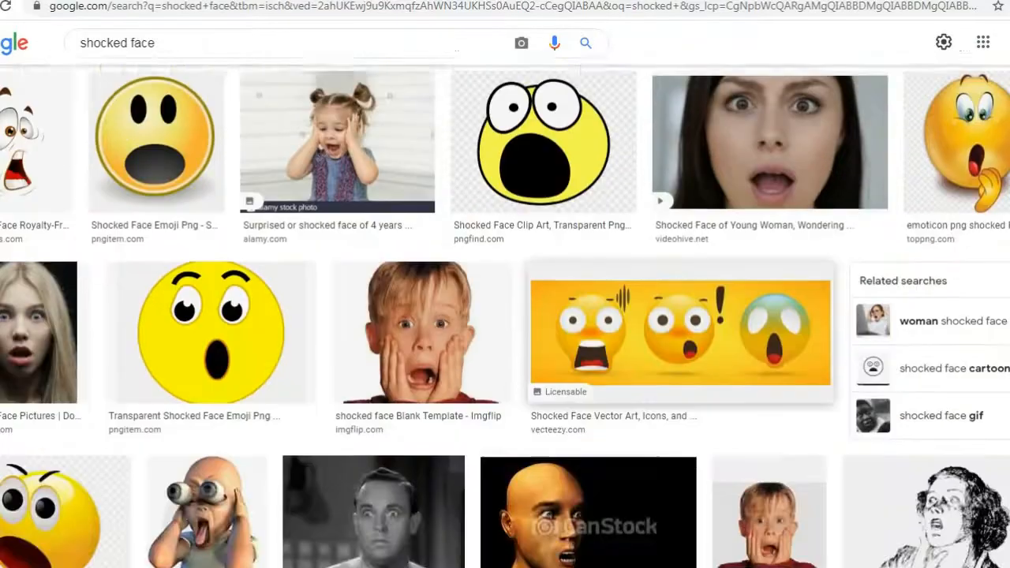
pyautogui.scroll(-2, 505, 315)
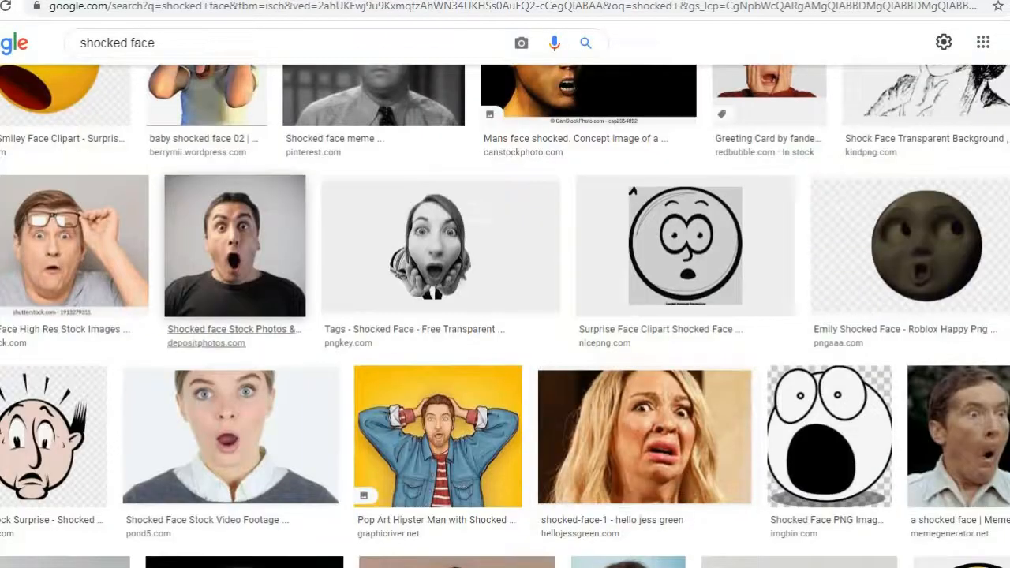
pyautogui.scroll(-2, 505, 315)
pyautogui.scroll(-2, 504, 316)
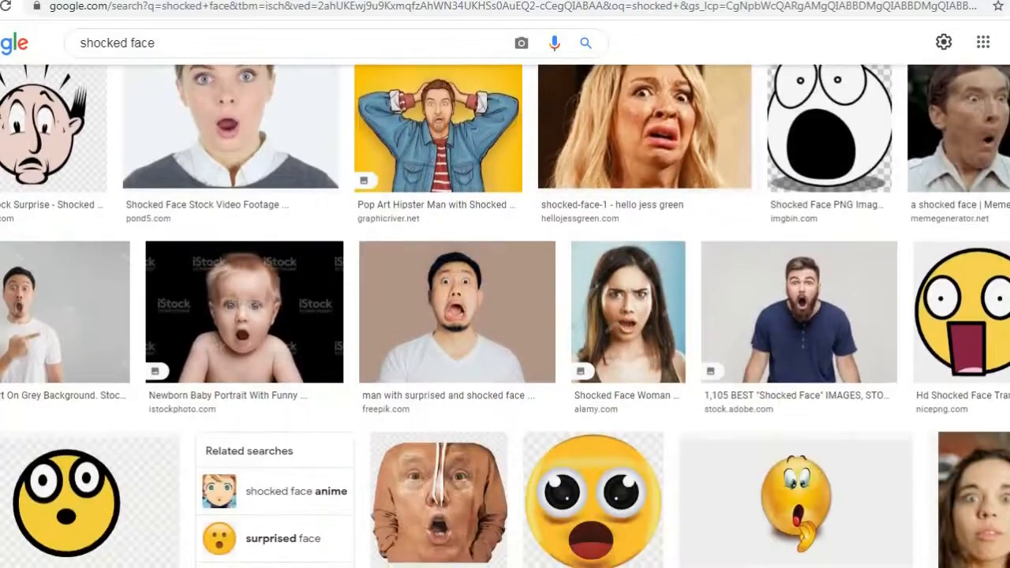
pyautogui.scroll(-4, 458, 316)
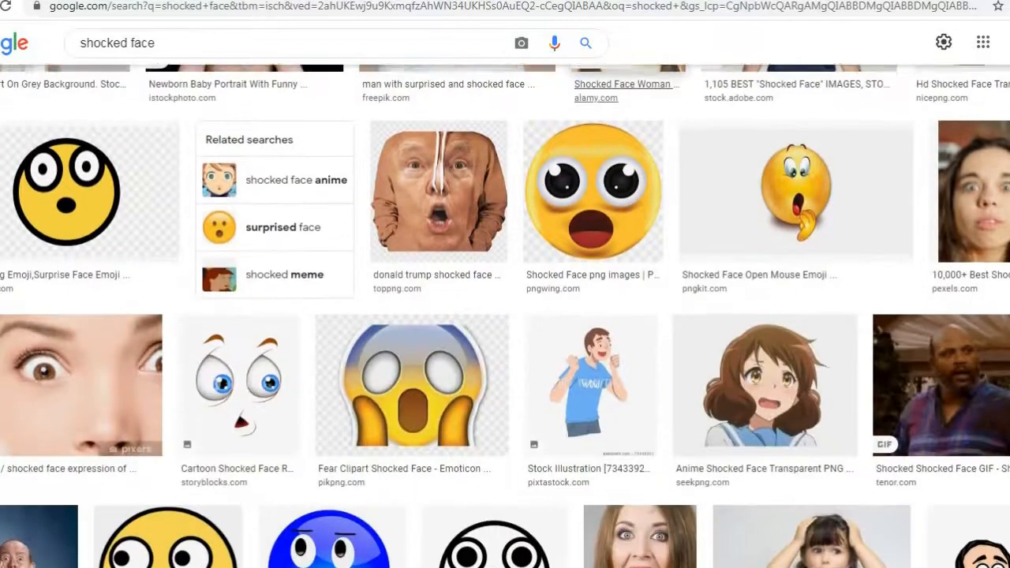
pyautogui.scroll(-3, 458, 315)
pyautogui.scroll(4, 505, 315)
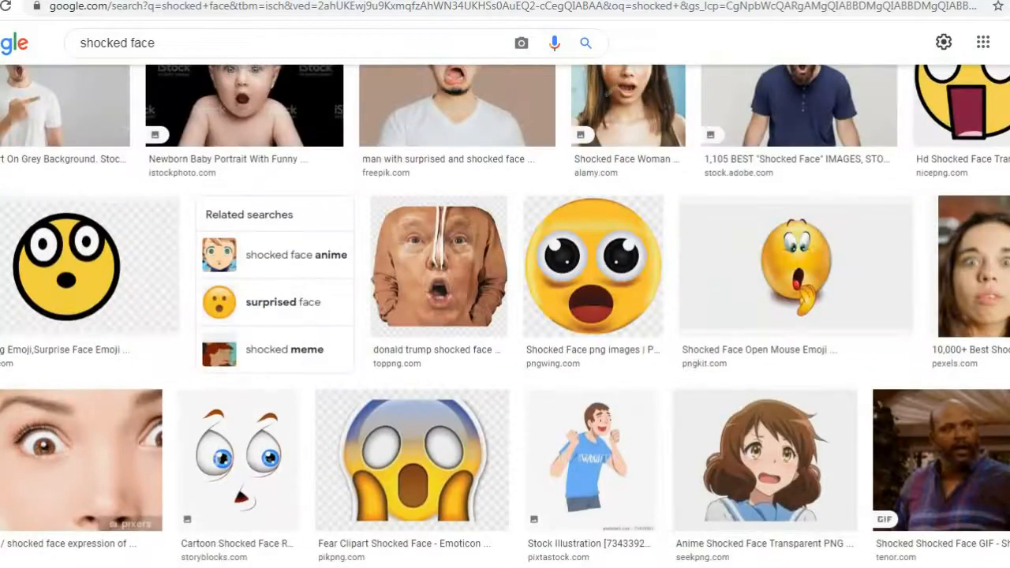
pyautogui.scroll(-5, 505, 316)
pyautogui.scroll(-2, 505, 316)
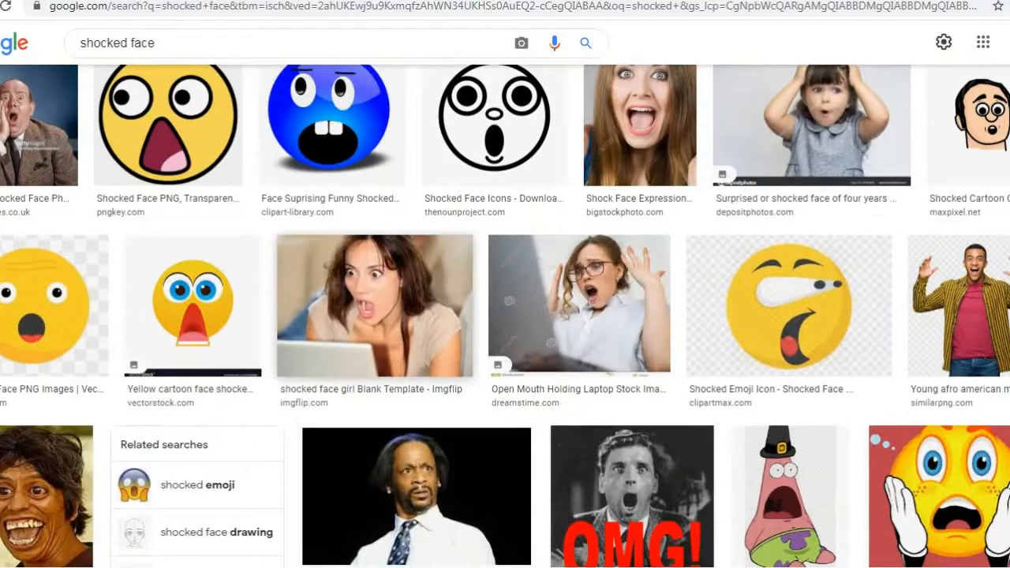
pyautogui.click(373, 307)
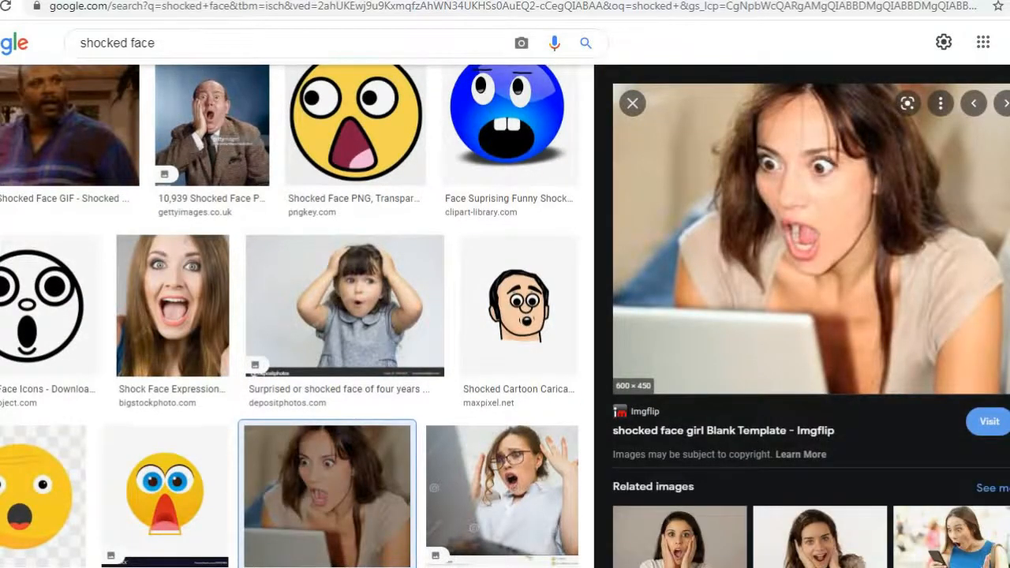
# Open the source pages of the laptop woman photo and of the related photo of a woman in blue holding a phone.
pyautogui.rightClick(777, 202)
pyautogui.press('Escape')
pyautogui.scroll(-1, 777, 201)
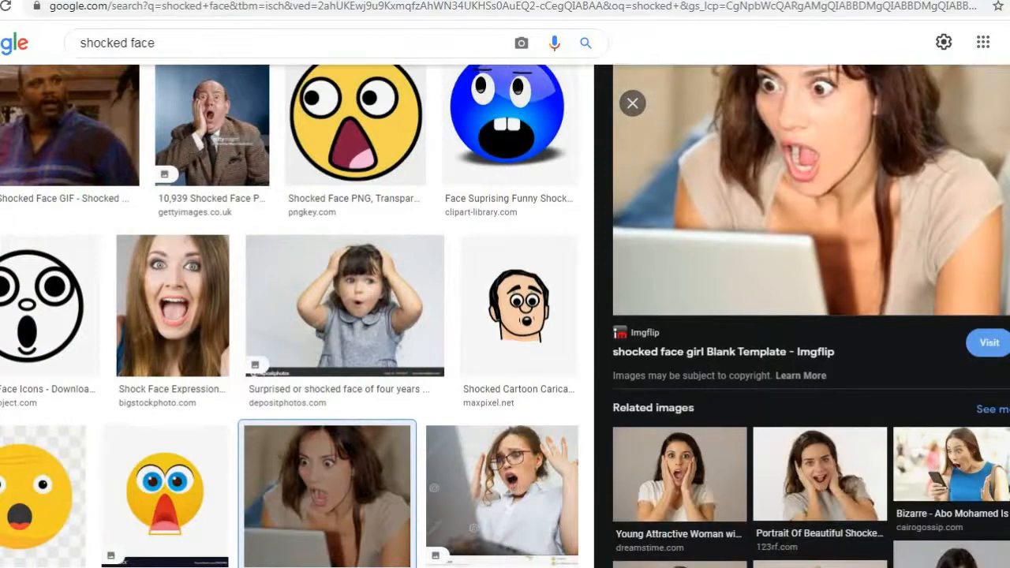
pyautogui.click(951, 463)
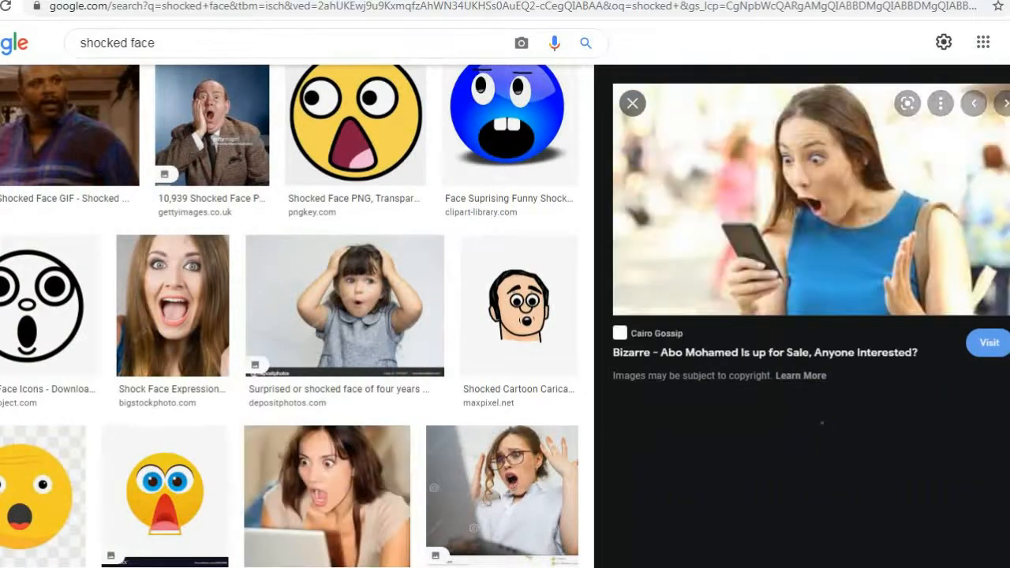
pyautogui.click(844, 213)
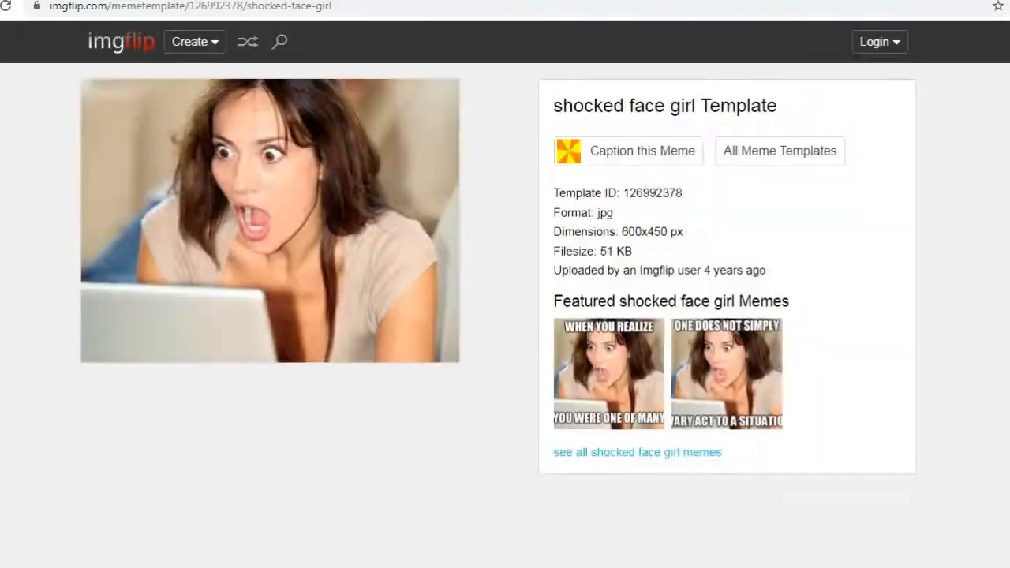
# Check the laptop photo on imgflip and switch to the Cairo Gossip article, bringing its full photo into view.
pyautogui.scroll(-1, 505, 294)
pyautogui.scroll(1, 505, 294)
pyautogui.hotkey('ctrl', 'Tab')
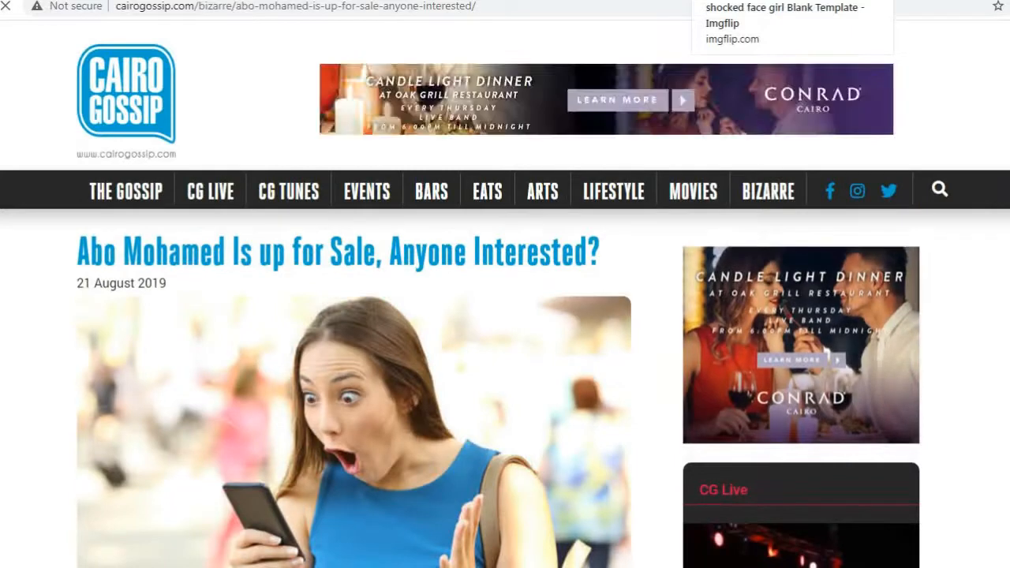
pyautogui.scroll(-2, 505, 315)
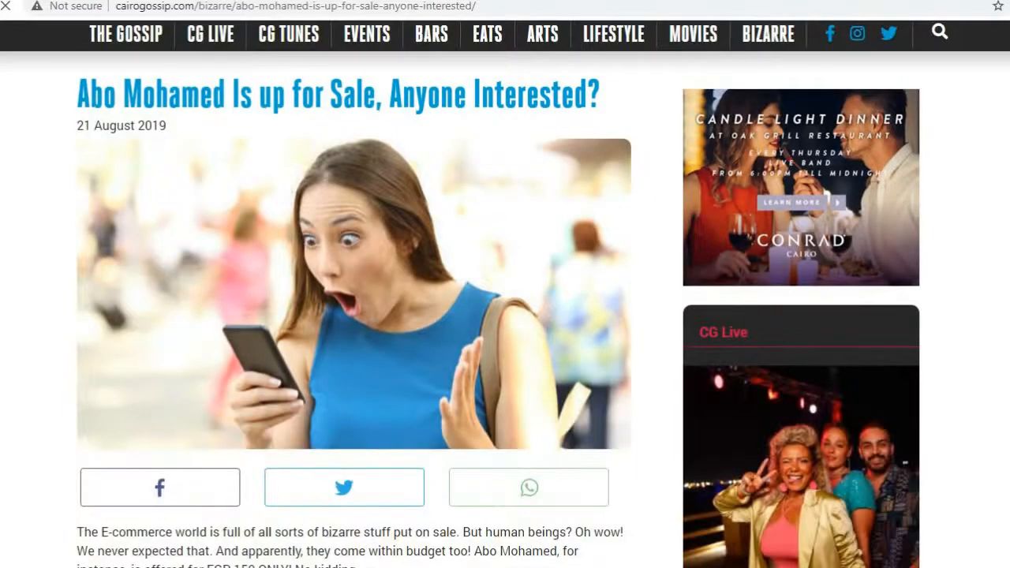
# Launch the Snipping Tool and capture the article photo of the shocked woman holding a phone.
pyautogui.press('super')
pyautogui.write('tool')
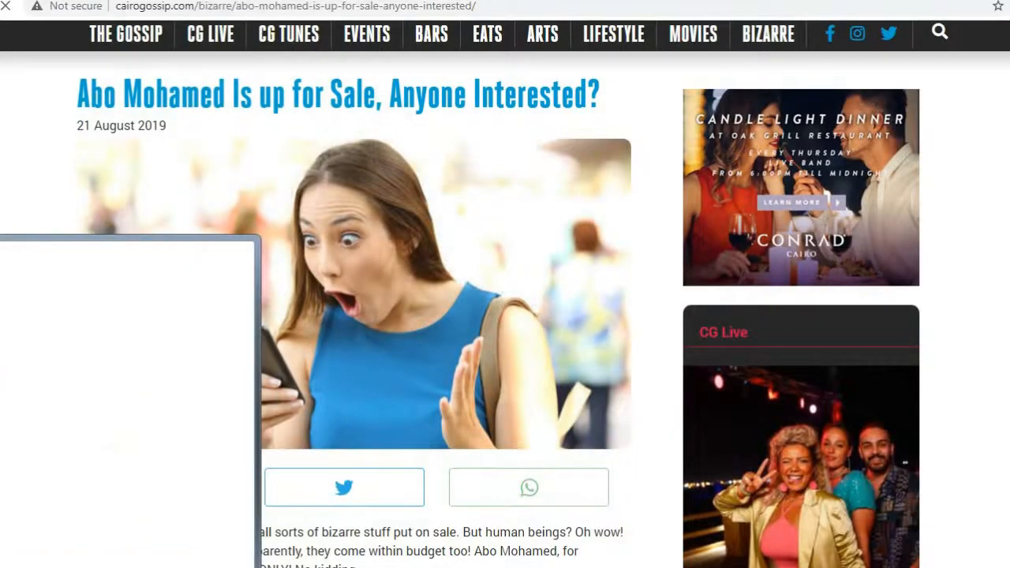
pyautogui.press('Up')
pyautogui.press('Up')
pyautogui.press('Up')
pyautogui.press('Up')
pyautogui.press('Up')
pyautogui.press('Up')
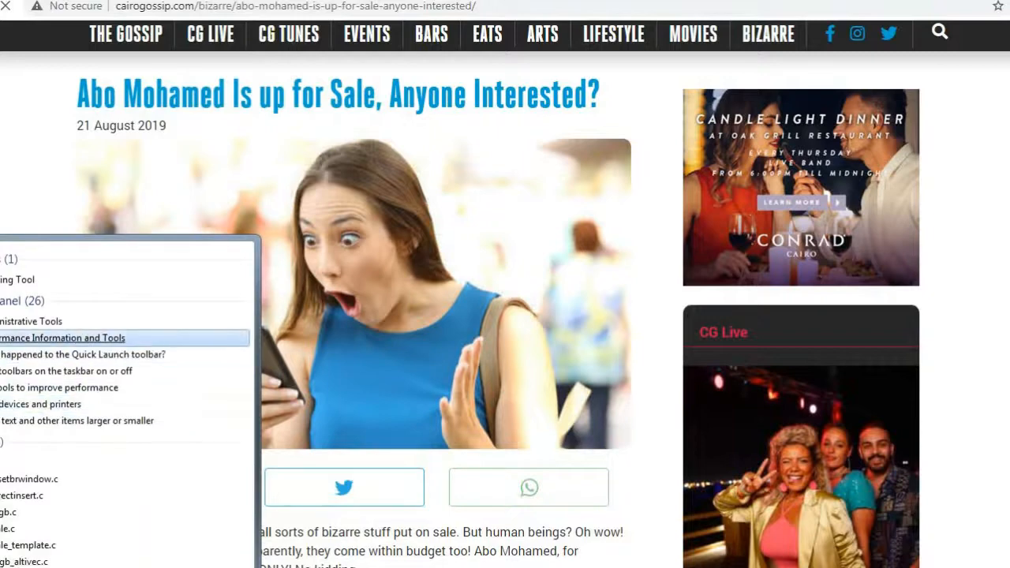
pyautogui.press('Return')
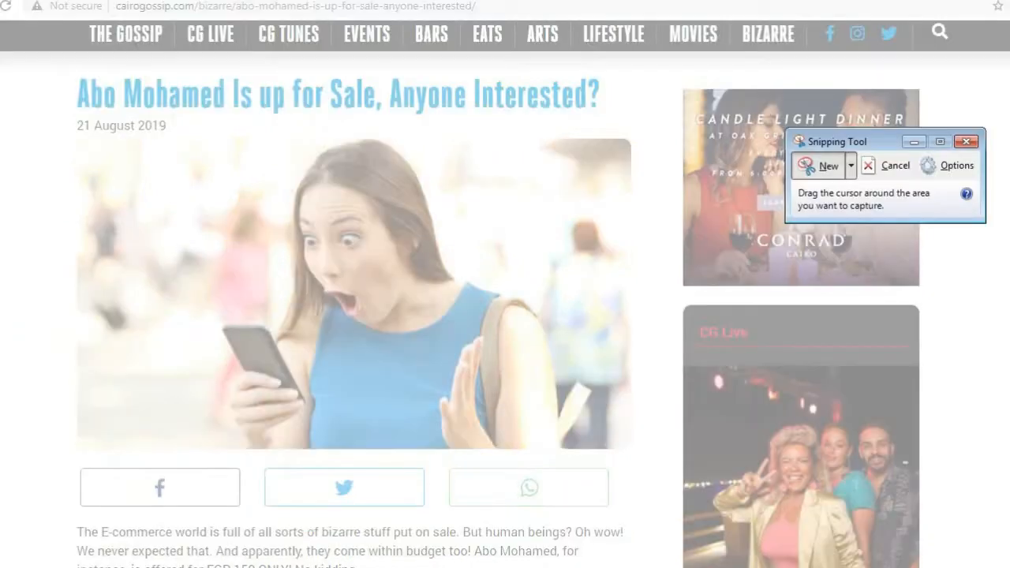
pyautogui.moveTo(106, 159); pyautogui.dragTo(589, 449)
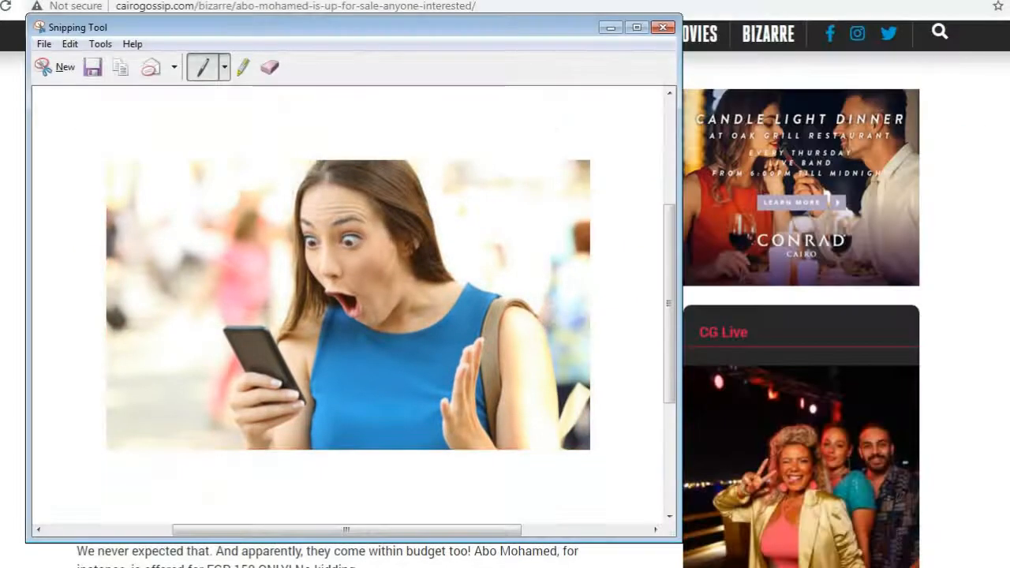
pyautogui.click(608, 28)
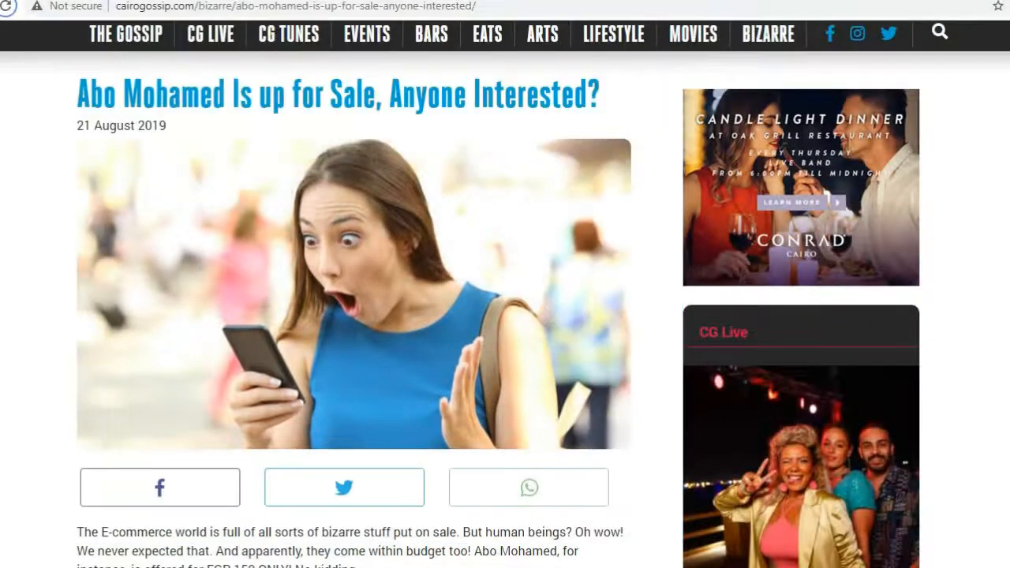
# Take a new, narrower snip of the woman down to the photo's lower edge and copy it.
pyautogui.hotkey('alt', 'Tab')
pyautogui.hotkey('ctrl', 'n')
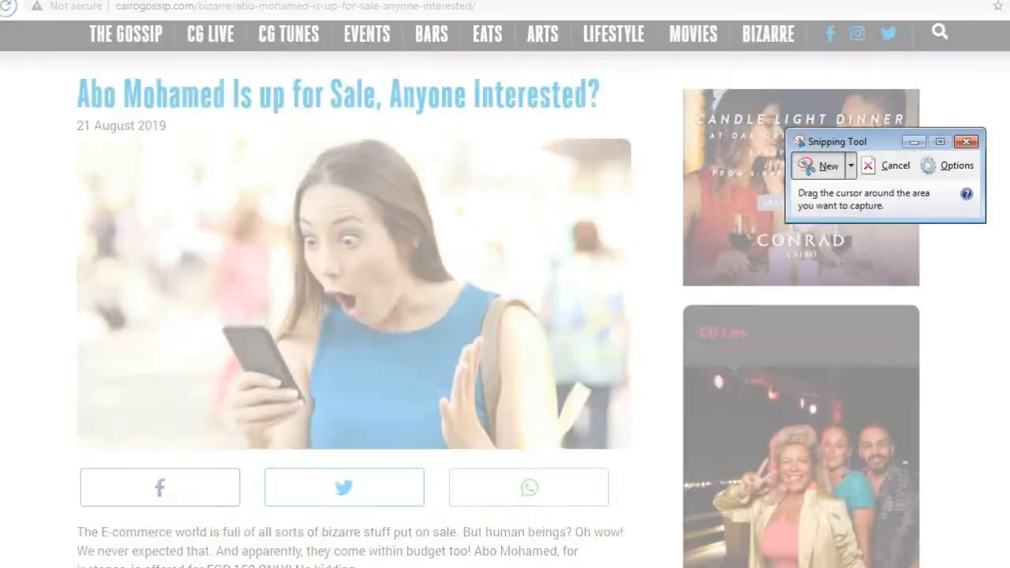
pyautogui.moveTo(186, 129); pyautogui.dragTo(585, 451)
pyautogui.click(150, 14)
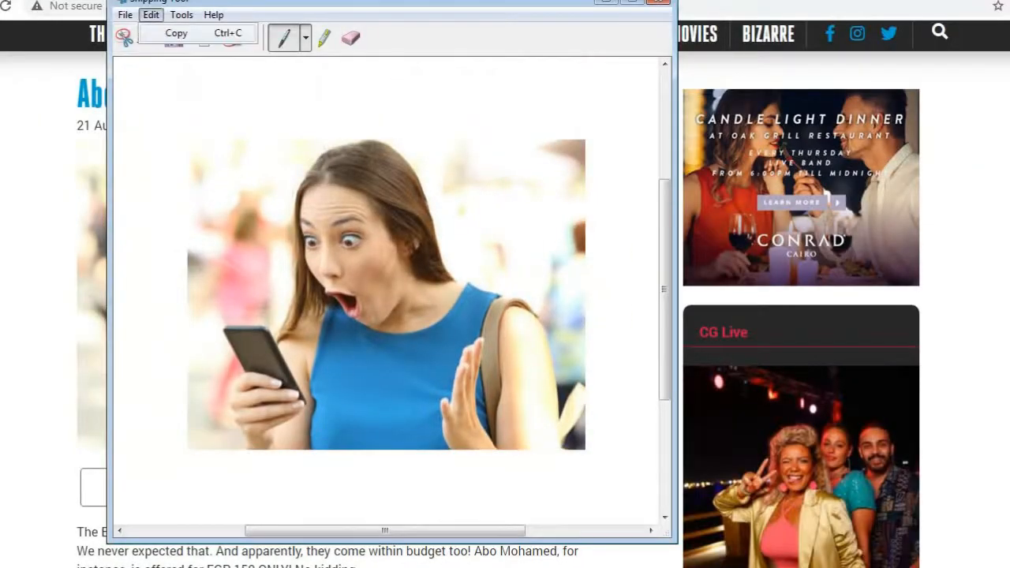
pyautogui.click(167, 31)
# Switch to Photoshop, paste the snip as a new layer and move it into the canvas's lower-right corner.
pyautogui.hotkey('alt', 'Tab')
pyautogui.hotkey('alt', 'Tab')
pyautogui.hotkey('alt', 'Tab')
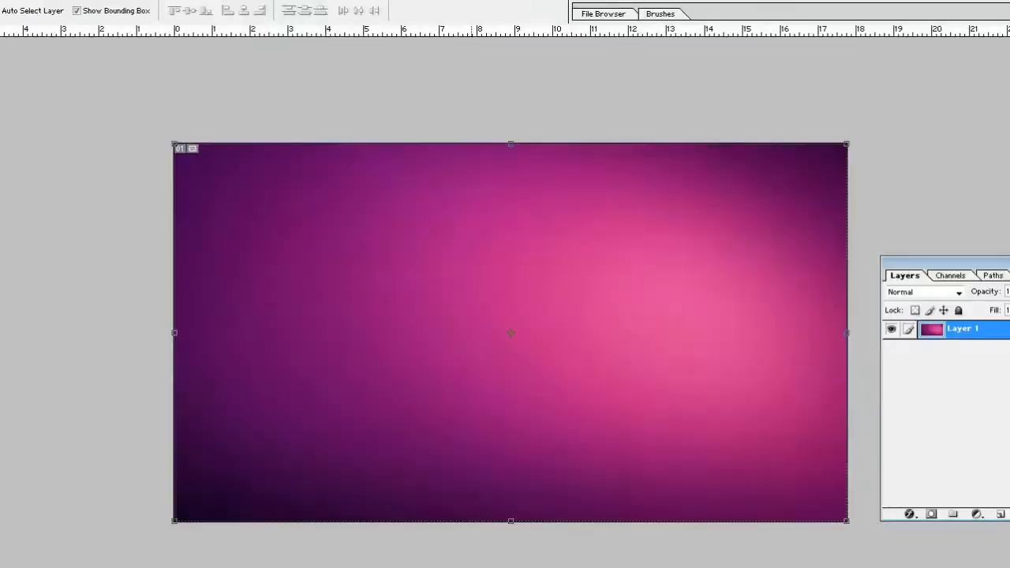
pyautogui.hotkey('ctrl', 'v')
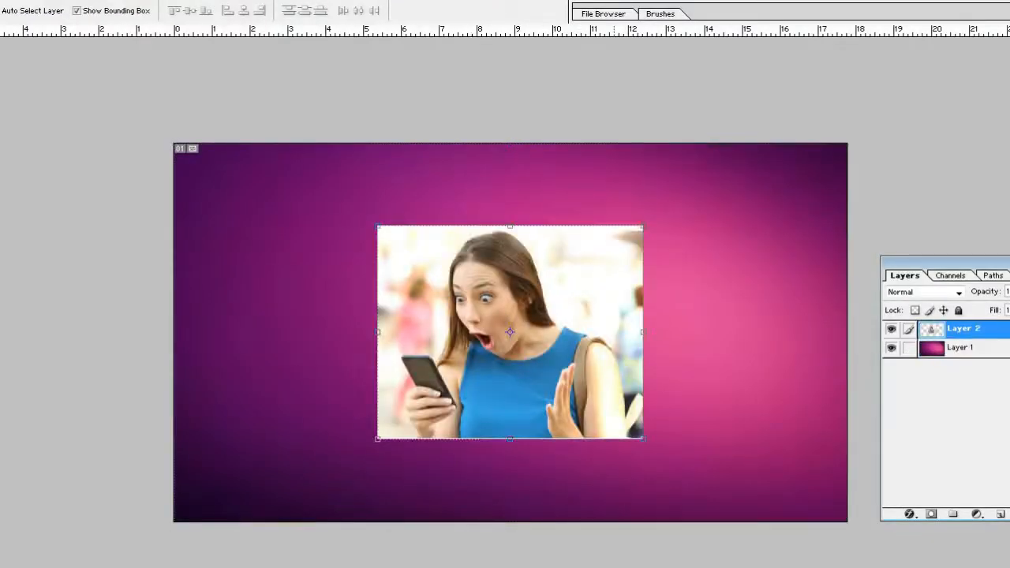
pyautogui.press('m')
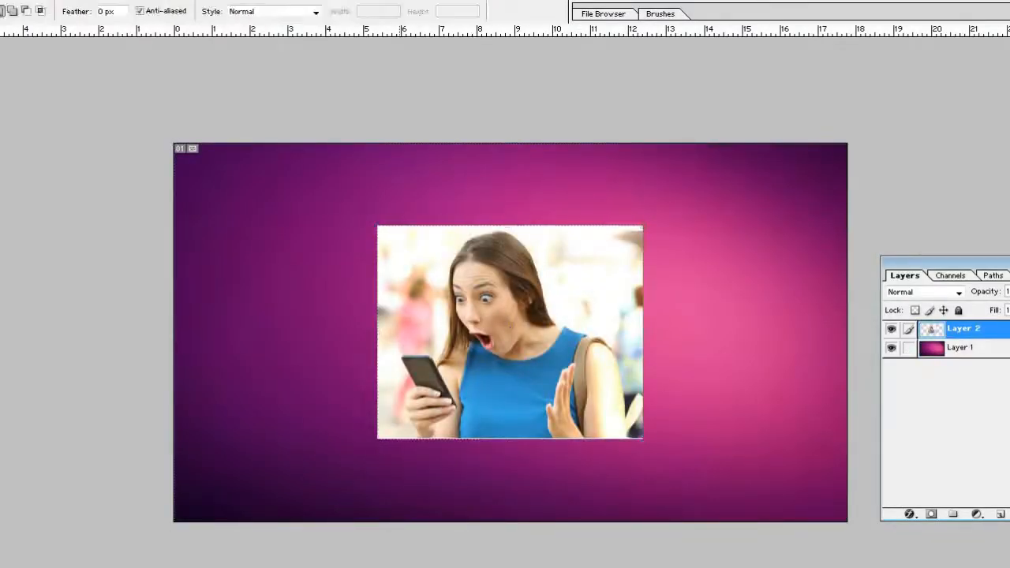
pyautogui.press('v')
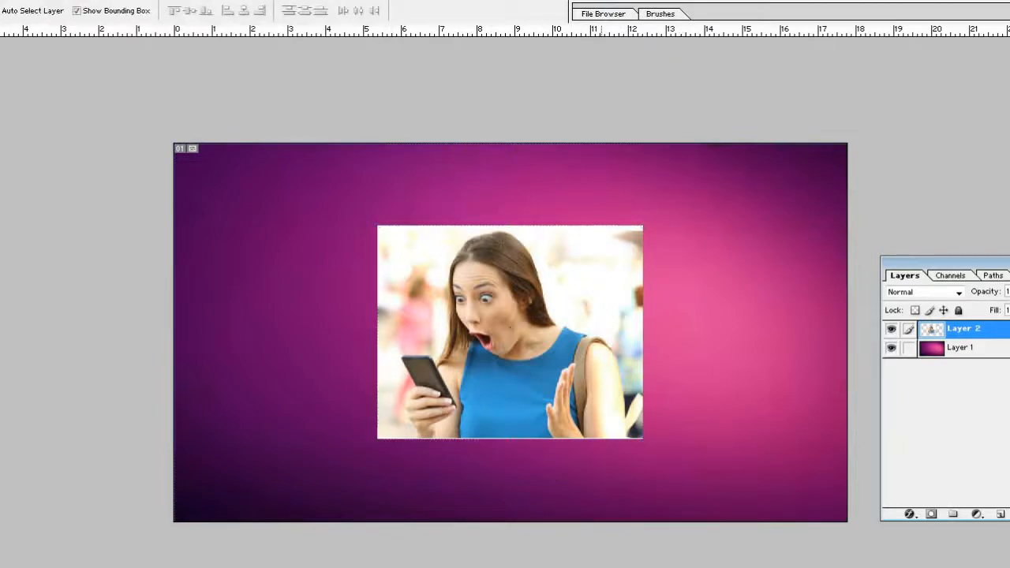
pyautogui.moveTo(600, 315); pyautogui.dragTo(786, 383)
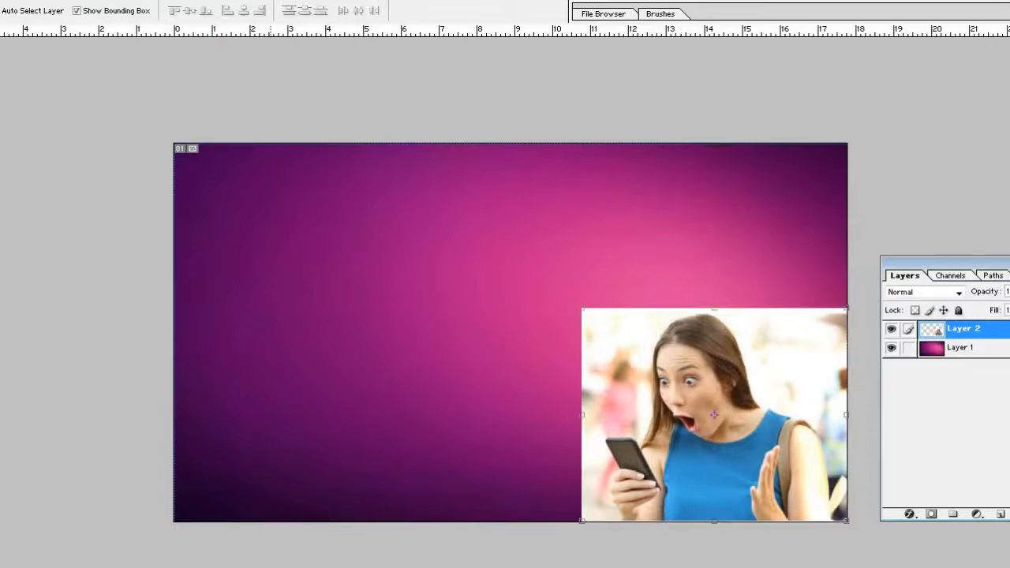
# Enlarge and reposition the woman's photo to cover the canvas's right portion at full height, with a final scaling of 109.5%.
pyautogui.moveTo(581, 307); pyautogui.dragTo(489, 233)
pyautogui.press('Return')
pyautogui.moveTo(667, 378); pyautogui.dragTo(613, 290)
pyautogui.moveTo(436, 144); pyautogui.dragTo(414, 126)
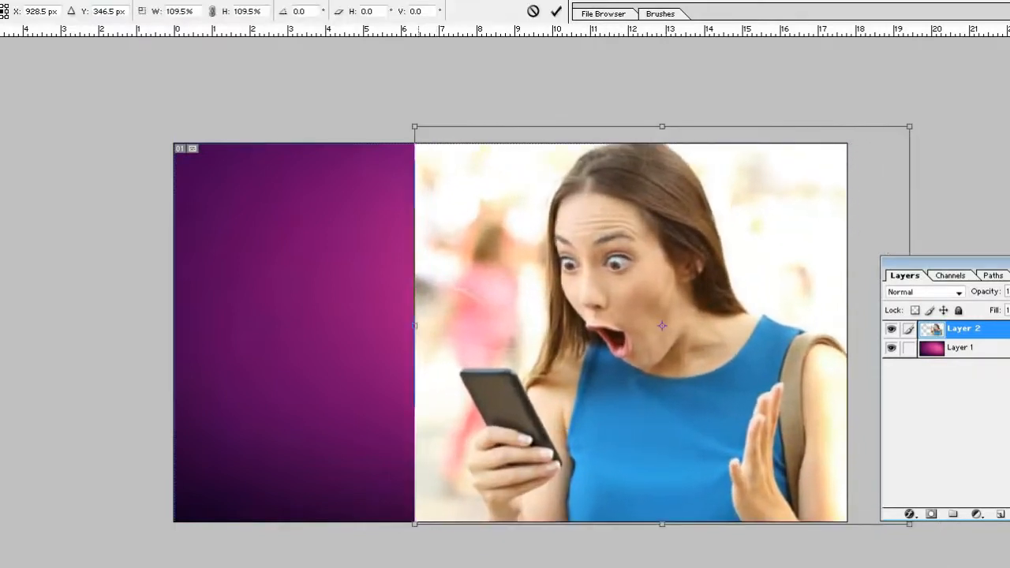
pyautogui.press('Return')
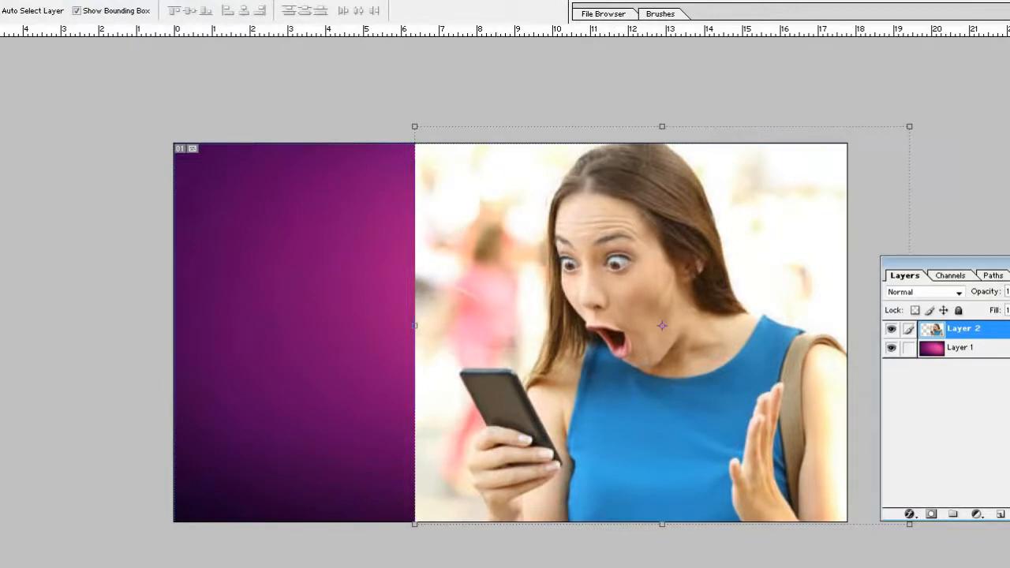
# Crop the image to the full canvas bounds to trim the parts of the photo that extend beyond it.
pyautogui.press('c')
pyautogui.moveTo(184, 142); pyautogui.dragTo(467, 374)
pyautogui.press('Escape')
pyautogui.moveTo(143, 118); pyautogui.dragTo(883, 546)
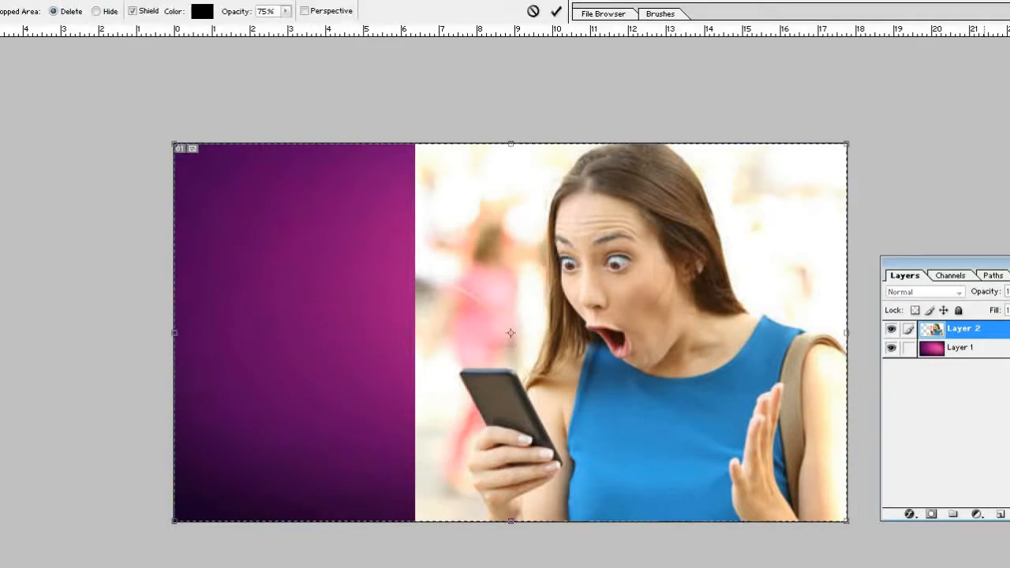
pyautogui.press('Return')
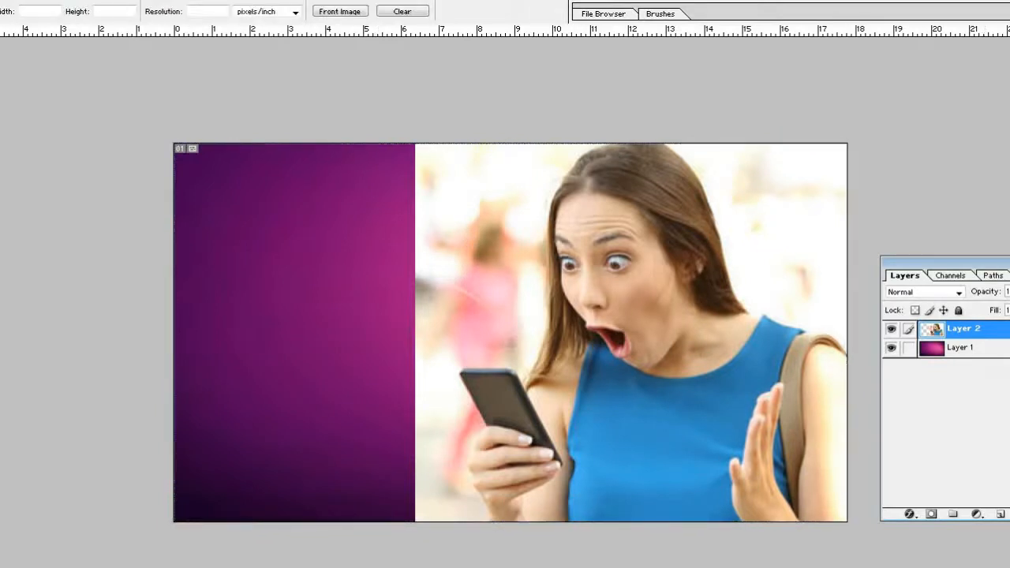
# Add the text "How to get 1000 subscriber in 4 days" on the purple area in Britannic Bold at 32.26 pt.
pyautogui.press('t')
pyautogui.click(492, 315)
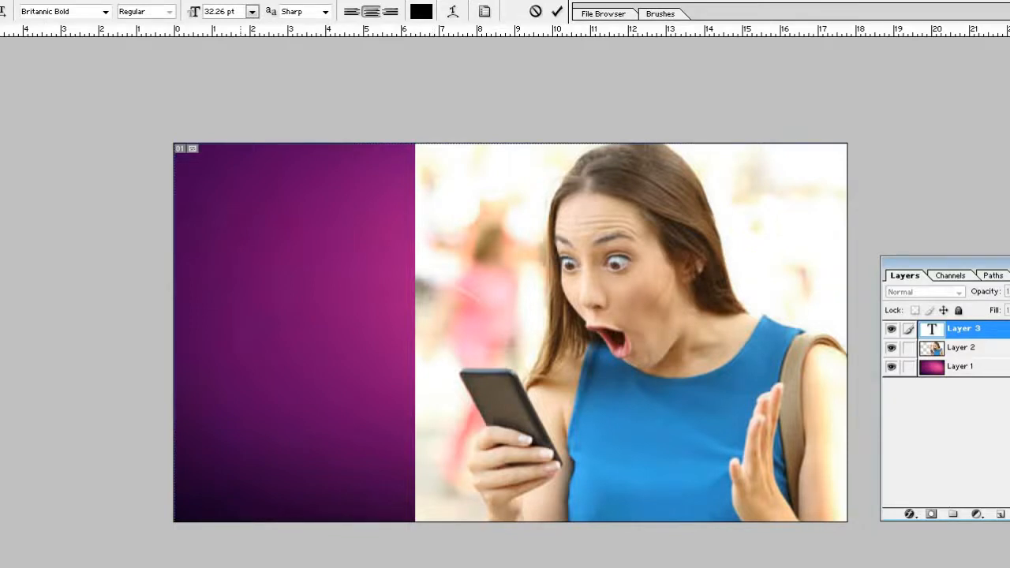
pyautogui.write('How is get')
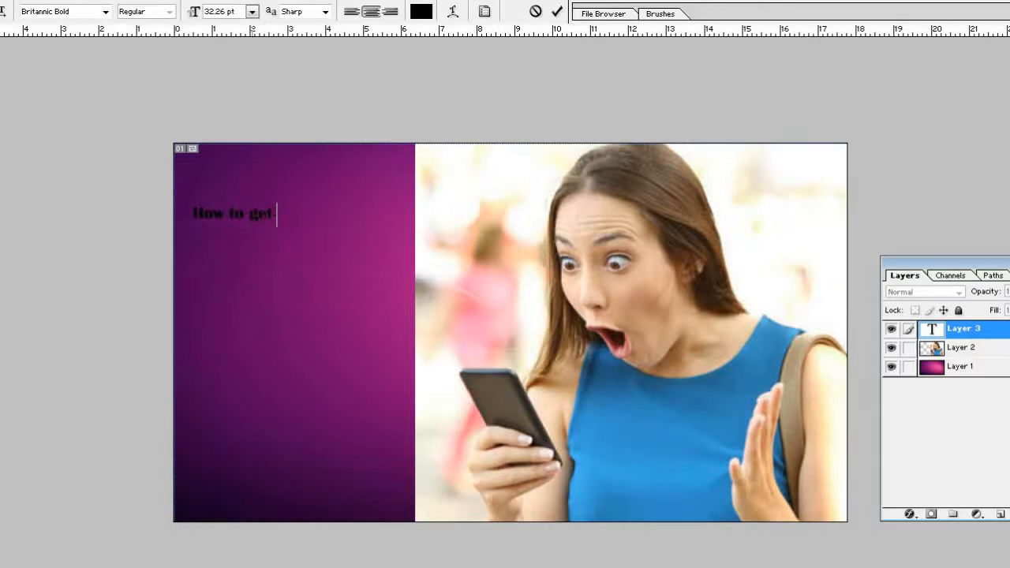
pyautogui.write(' 10K0')
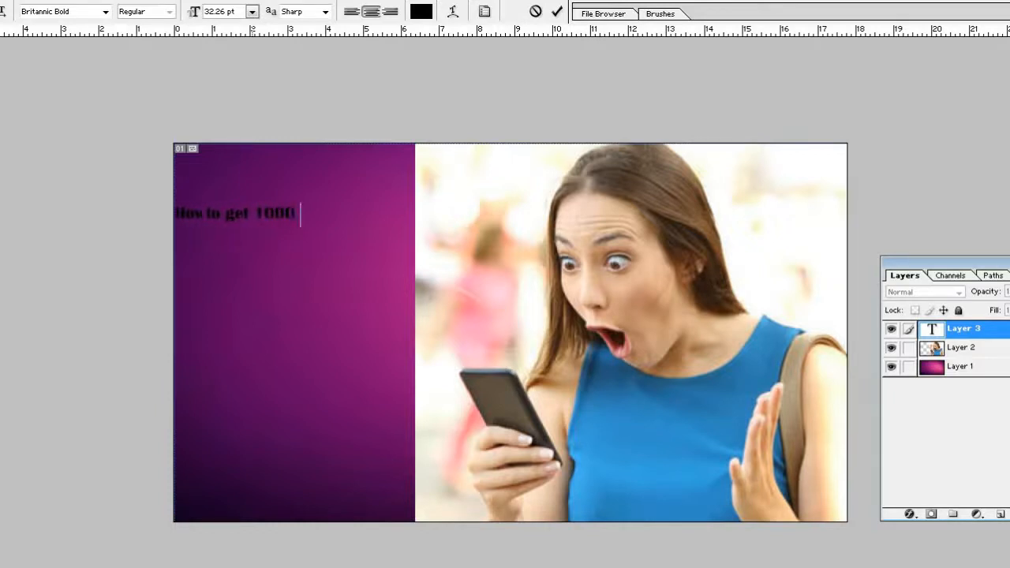
pyautogui.write(' subscriber ')
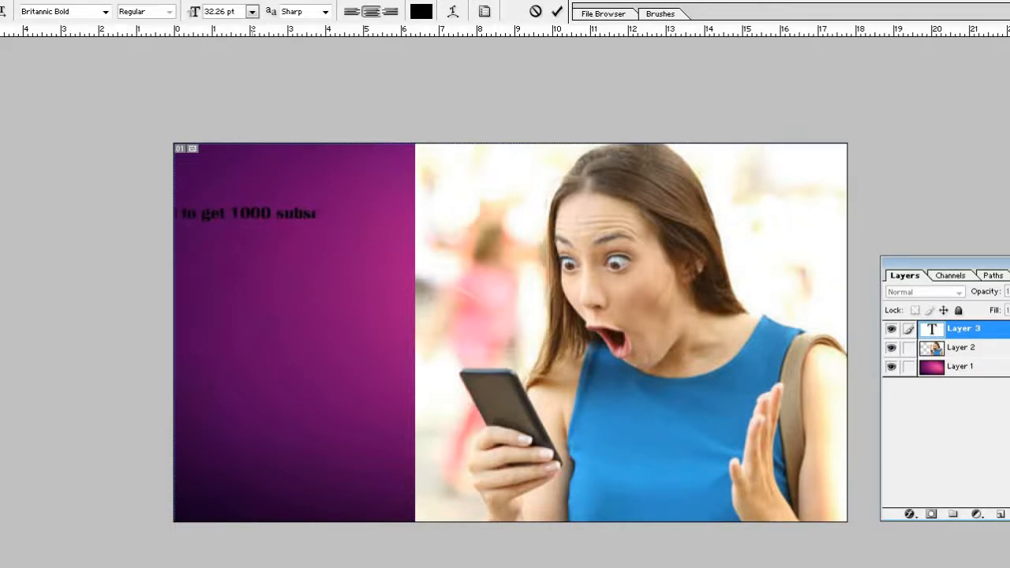
pyautogui.write('in')
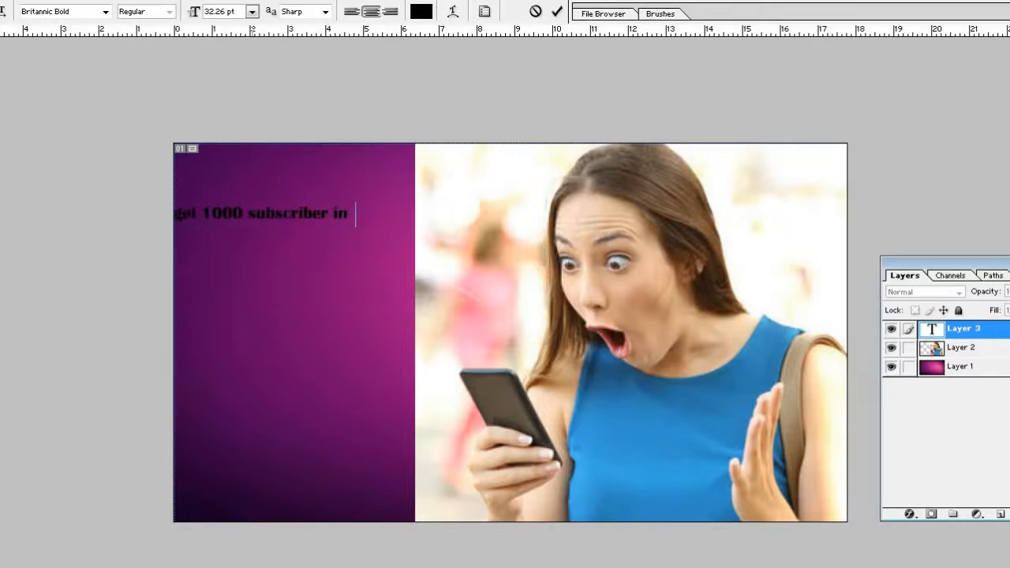
pyautogui.write(' 4 day')
pyautogui.press('BackSpace')
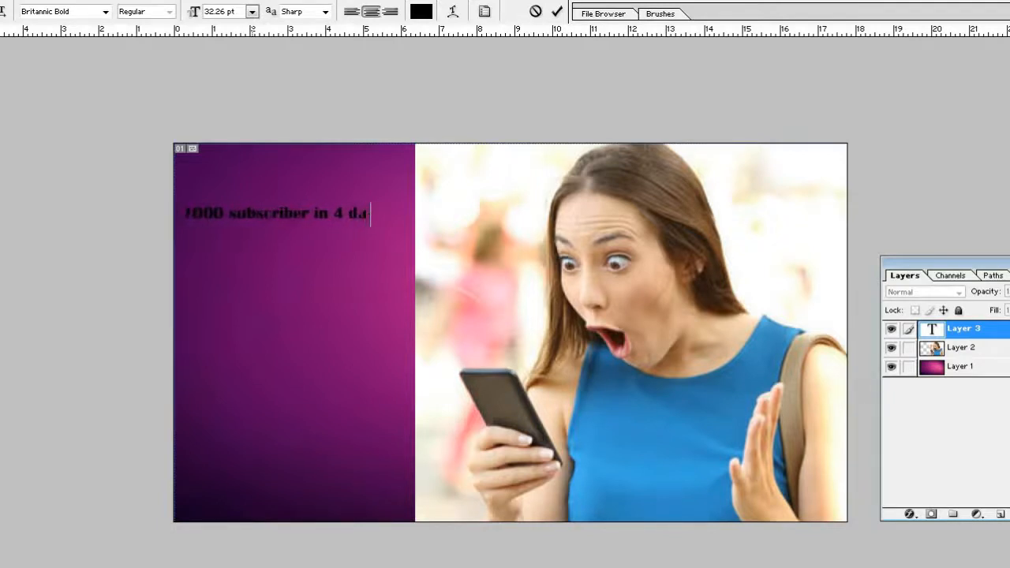
pyautogui.write('s')
pyautogui.press('BackSpace')
pyautogui.write('ys')
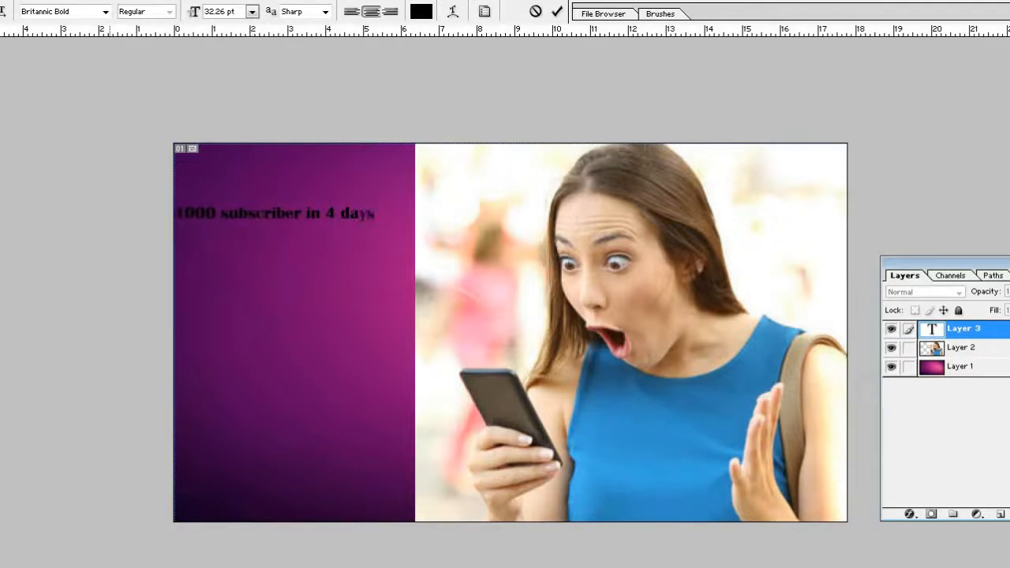
pyautogui.hotkey('ctrl', 'Return')
# Move the headline text to the right so that the whole line lies within the canvas.
pyautogui.press('v')
pyautogui.moveTo(231, 219); pyautogui.dragTo(231, 242)
pyautogui.hotkey('ctrl', 'z')
pyautogui.press('Escape')
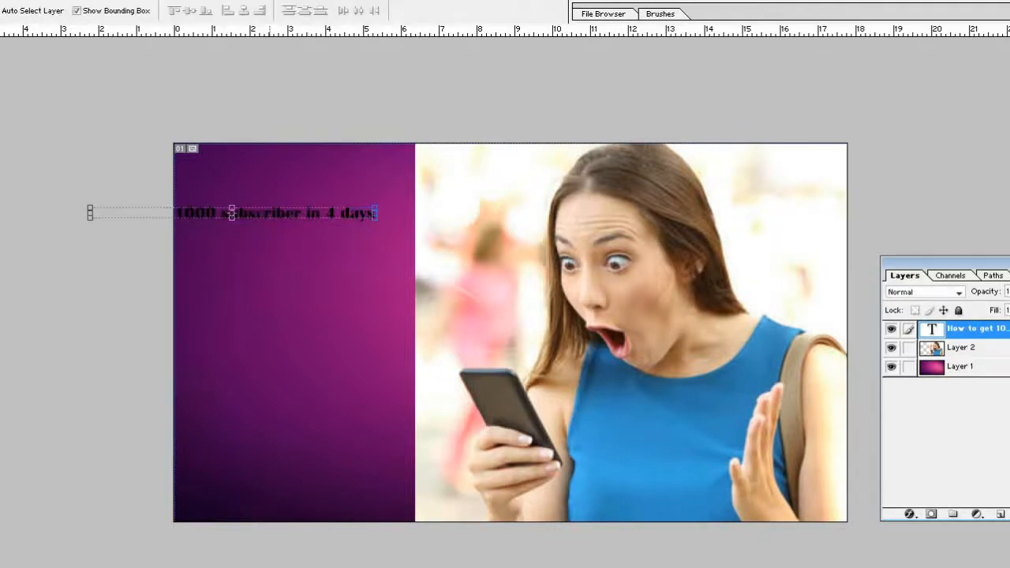
pyautogui.moveTo(153, 214); pyautogui.dragTo(300, 235)
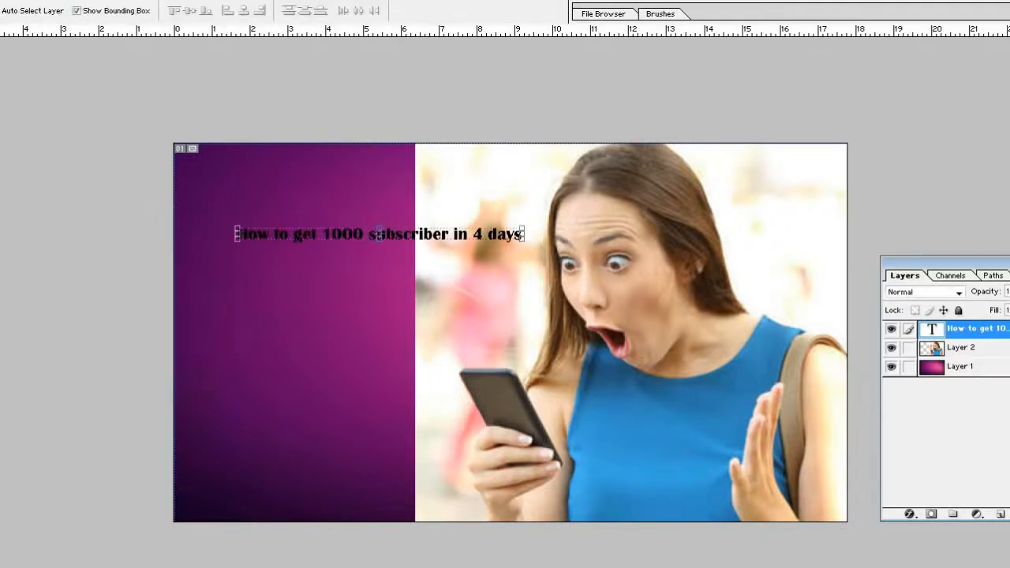
# Select the entire headline text and change its font to Broadway.
pyautogui.press('t')
pyautogui.click(316, 235)
pyautogui.hotkey('ctrl', 'a')
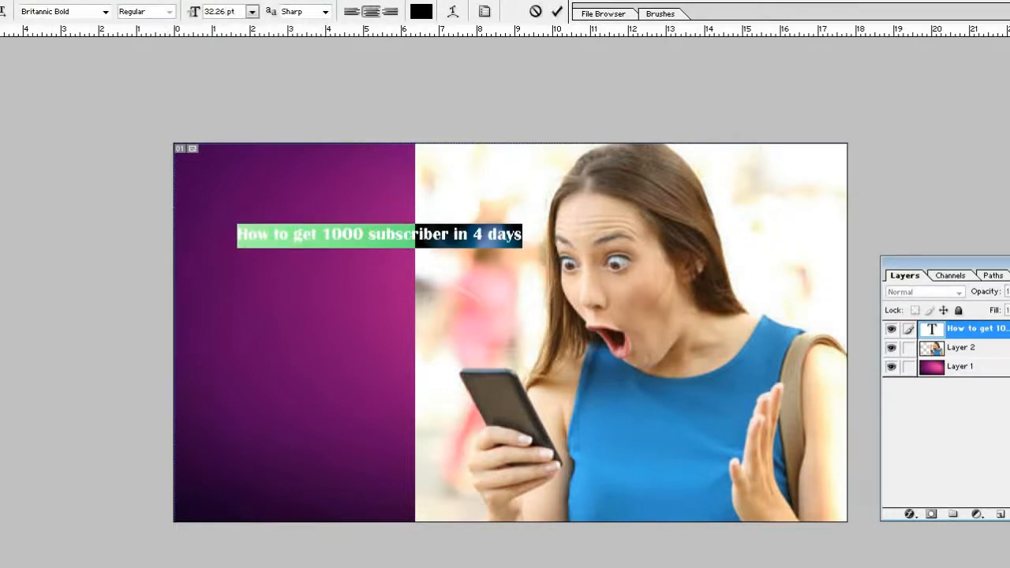
pyautogui.click(105, 11)
pyautogui.click(104, 11)
pyautogui.click(59, 11)
pyautogui.press('Down')
pyautogui.press('Down')
pyautogui.press('Down')
pyautogui.press('Down')
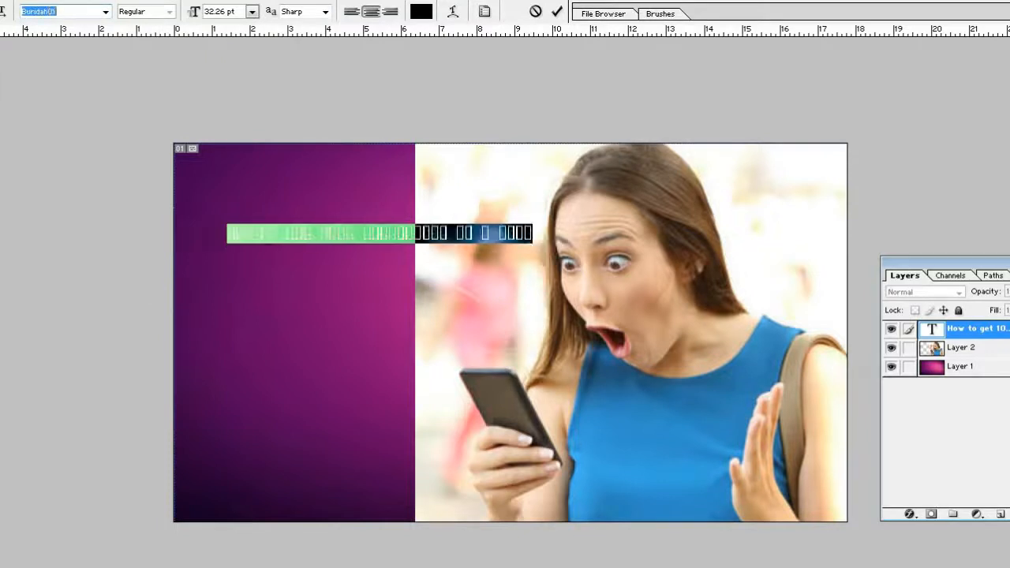
pyautogui.press('Up')
pyautogui.press('Up')
pyautogui.press('Up')
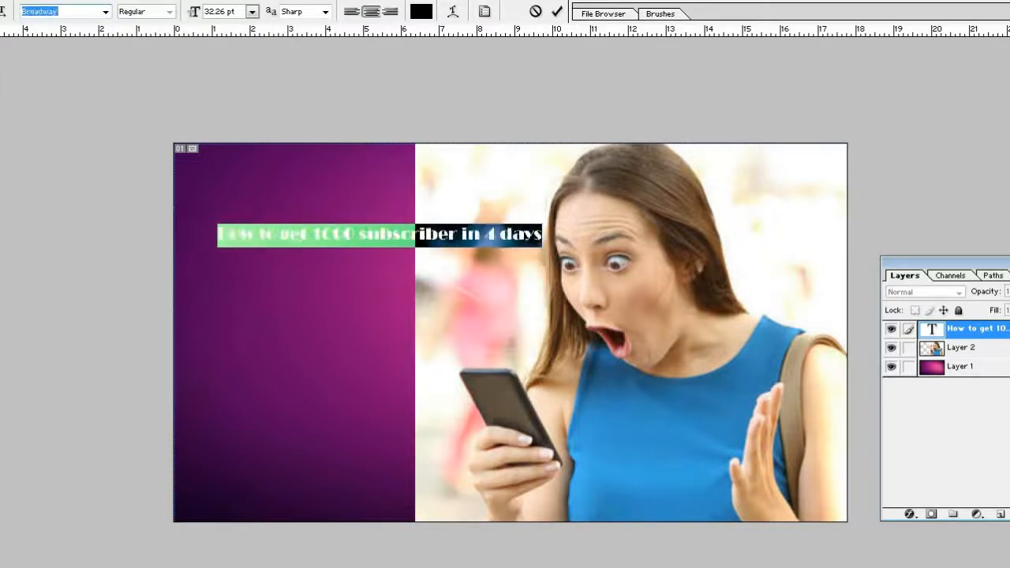
# Break the headline into three lines: "How to get 1000", "subscriber in" and "4 days".
pyautogui.click(343, 234)
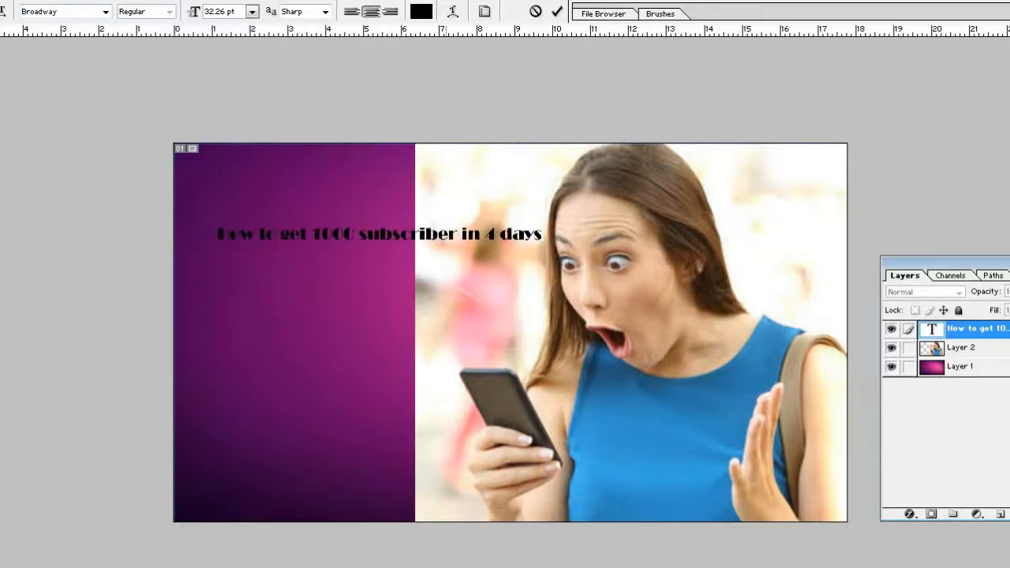
pyautogui.press('Return')
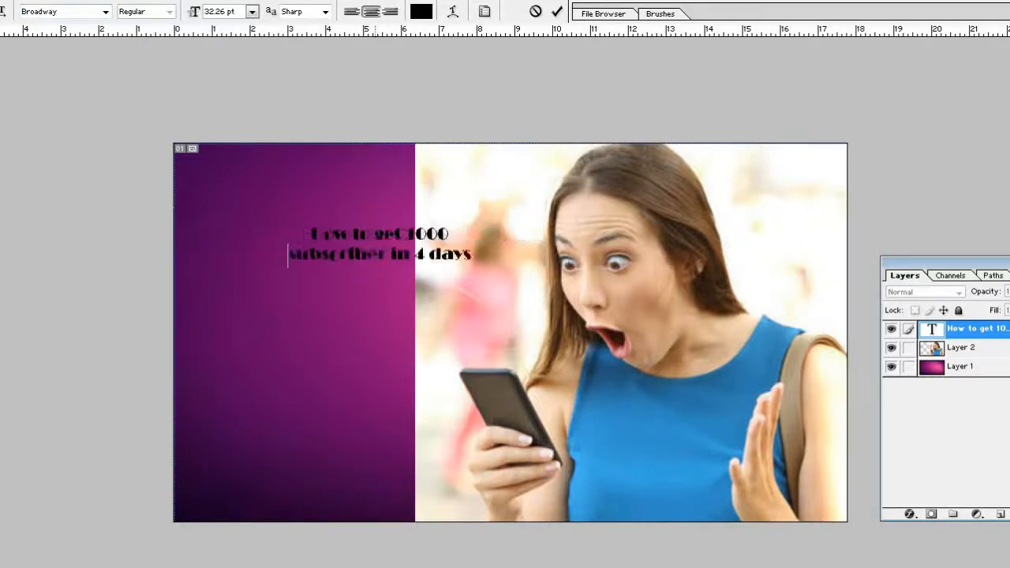
pyautogui.click(413, 253)
pyautogui.press('Return')
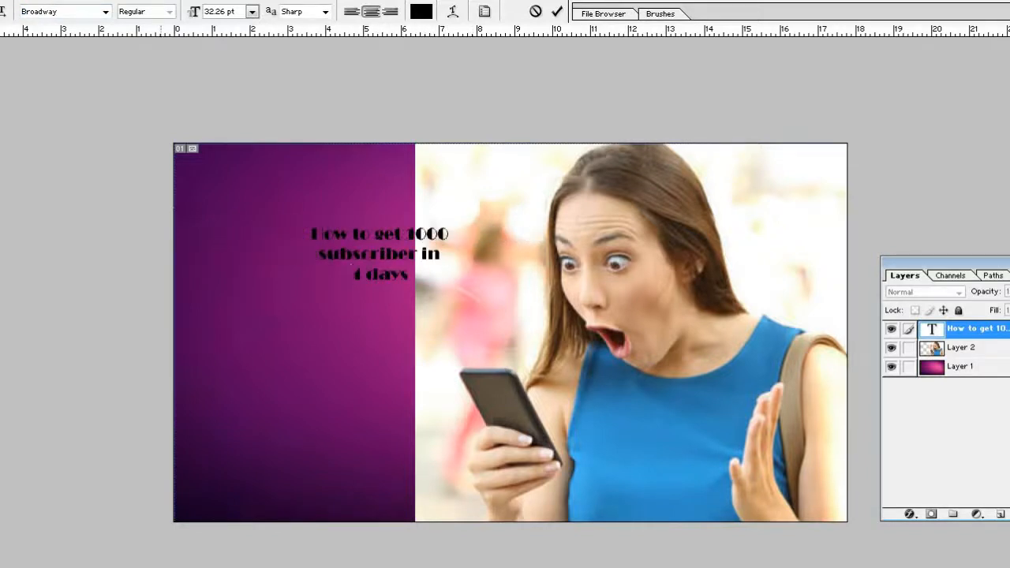
# Move the three-line headline to the canvas's upper left and enlarge it to more than twice its size.
pyautogui.press('v')
pyautogui.moveTo(379, 256); pyautogui.dragTo(267, 217)
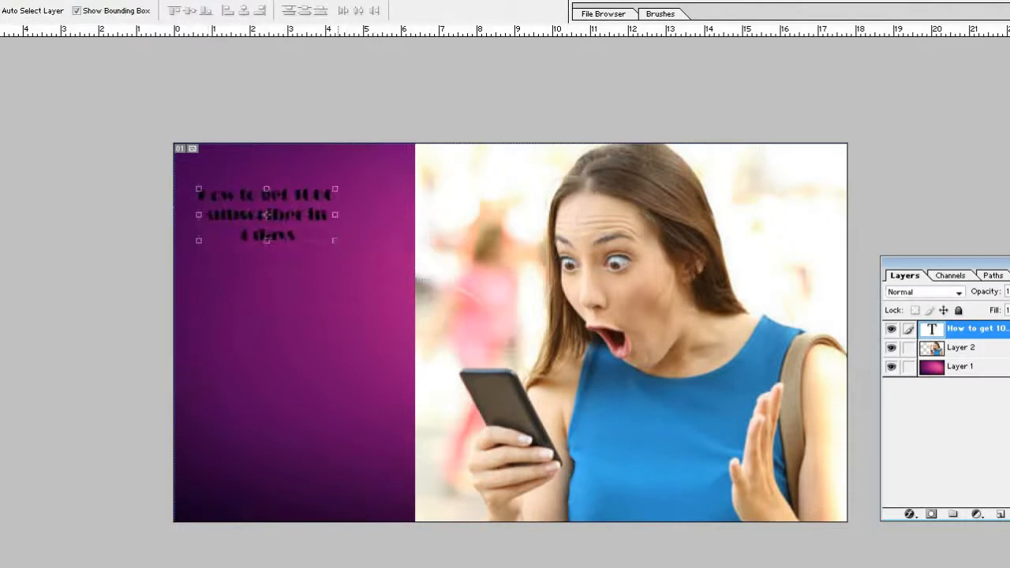
pyautogui.moveTo(336, 241); pyautogui.dragTo(486, 303)
pyautogui.press('Return')
pyautogui.press('Return')
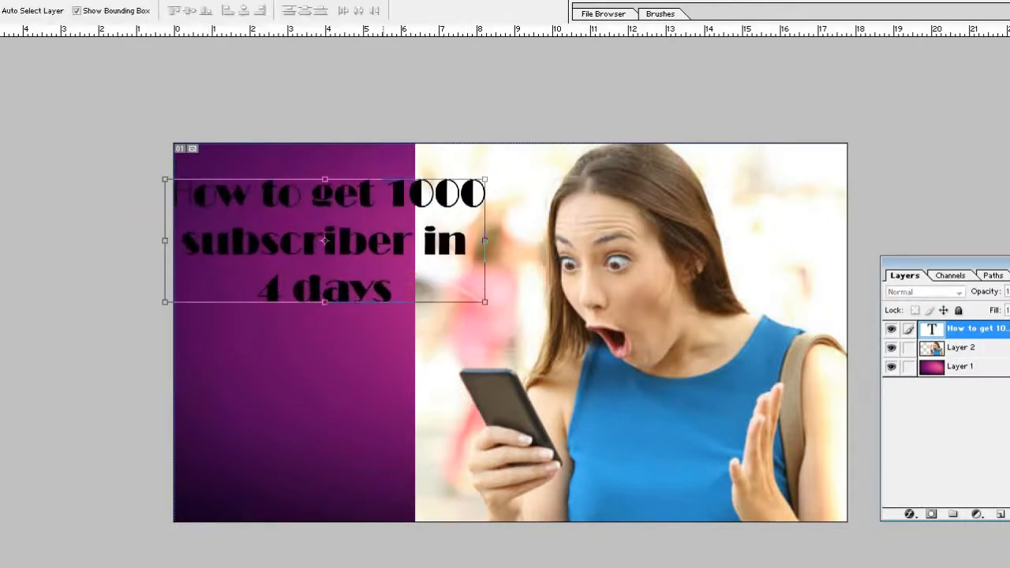
# Shift the headline right and enlarge it slightly so it spans from the canvas's left edge to the woman's hair.
pyautogui.moveTo(360, 258); pyautogui.dragTo(384, 253)
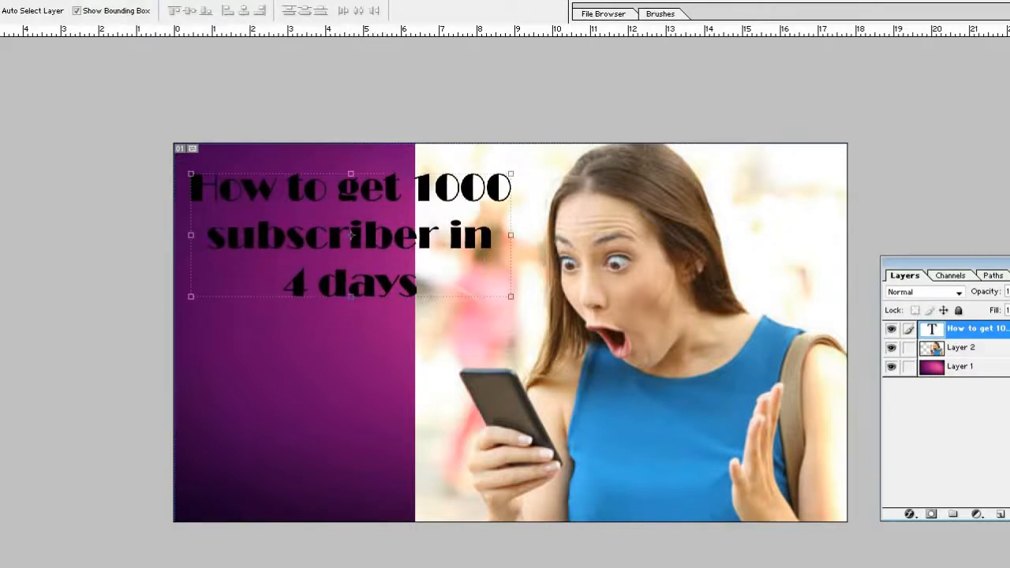
pyautogui.moveTo(511, 296); pyautogui.dragTo(530, 304)
pyautogui.press('Return')
pyautogui.moveTo(391, 260); pyautogui.dragTo(404, 266)
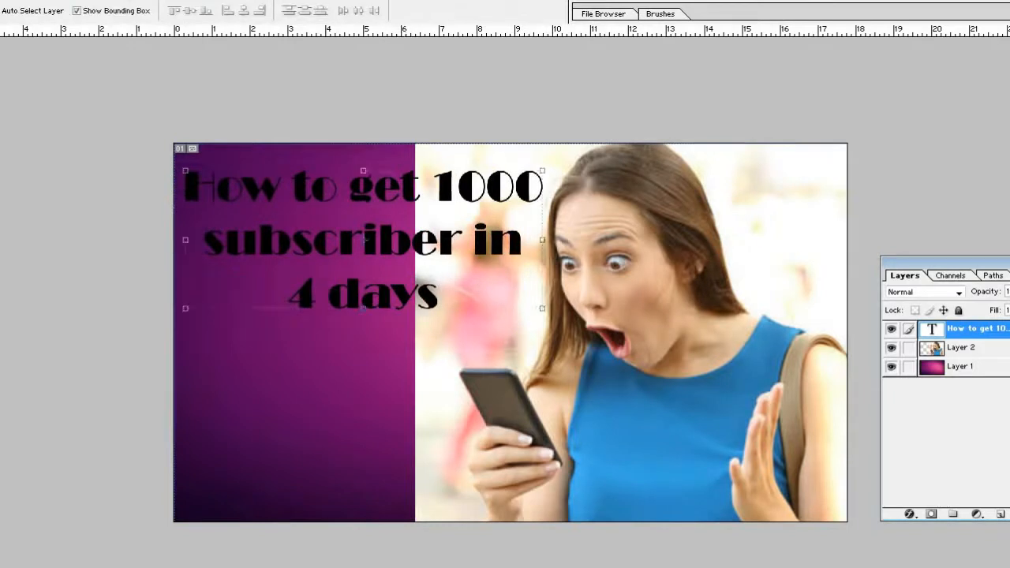
# Add a colour overlay and an outside white stroke to the headline text.
pyautogui.click(909, 514)
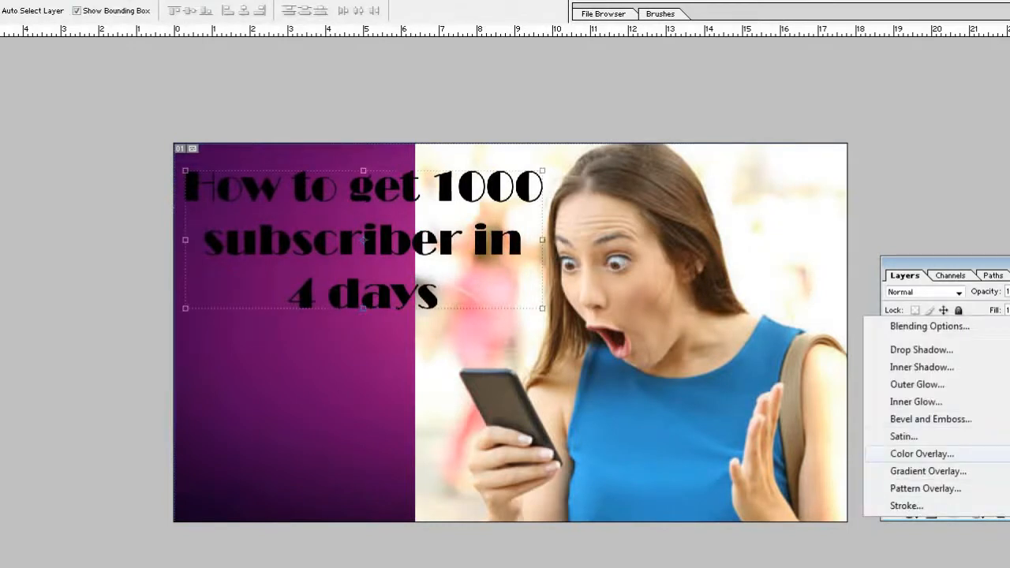
pyautogui.click(921, 454)
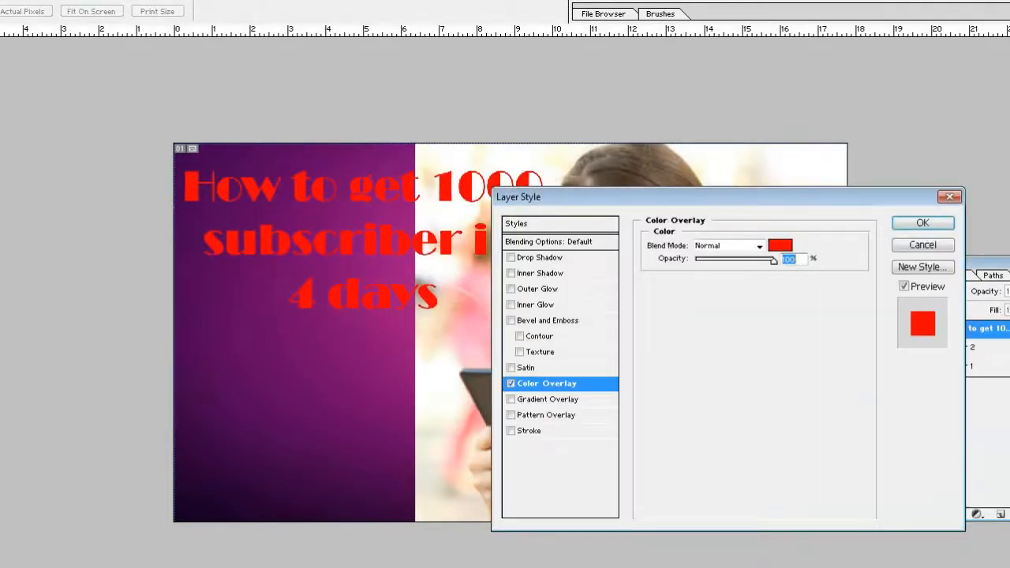
pyautogui.moveTo(694, 197); pyautogui.dragTo(753, 180)
pyautogui.click(587, 414)
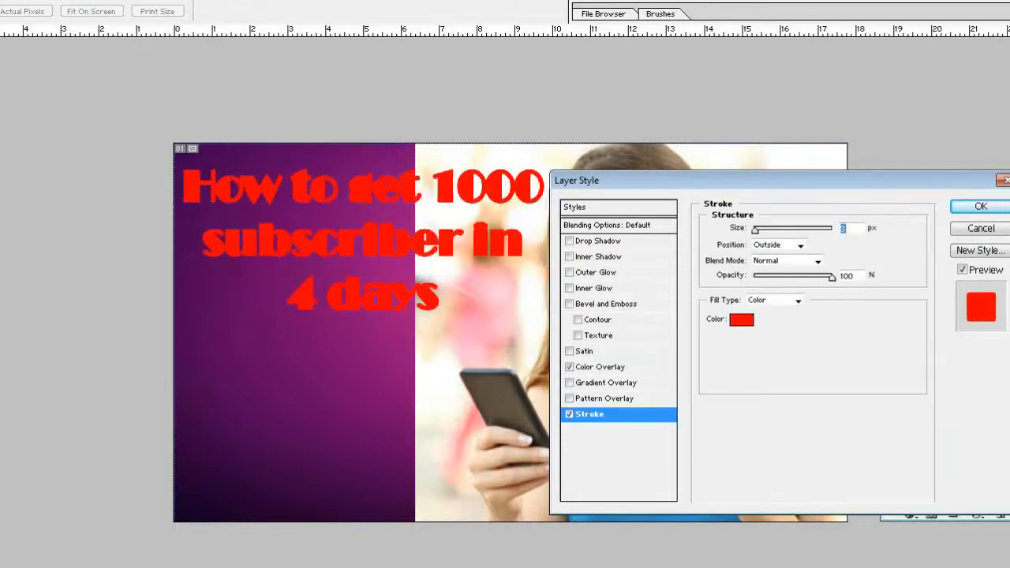
pyautogui.click(741, 320)
pyautogui.click(674, 433)
pyautogui.press('Return')
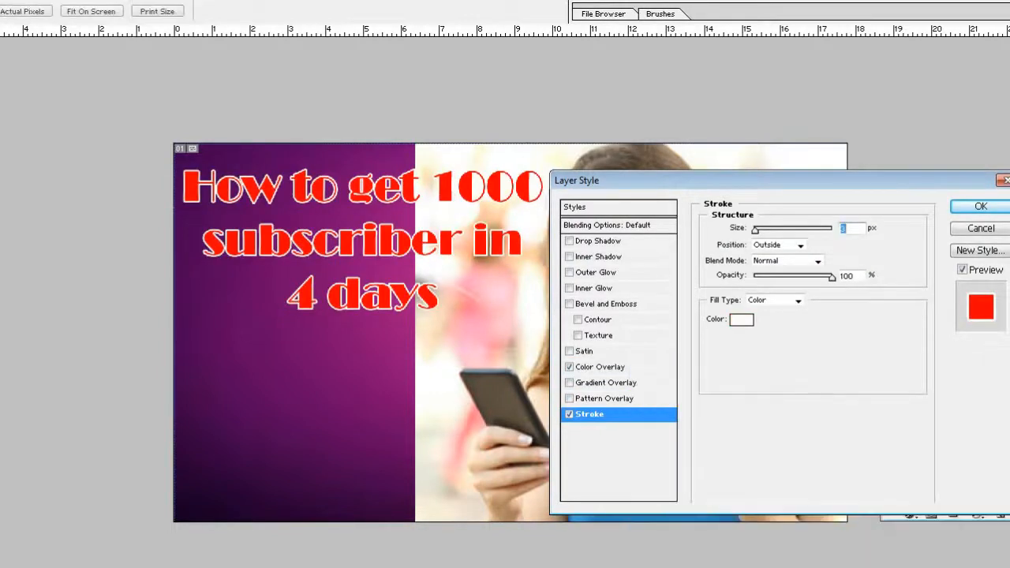
# Thicken the headline's white stroke by 4 px.
pyautogui.press('Up')
pyautogui.press('Up')
pyautogui.press('Up')
pyautogui.press('Up')
pyautogui.press('Up')
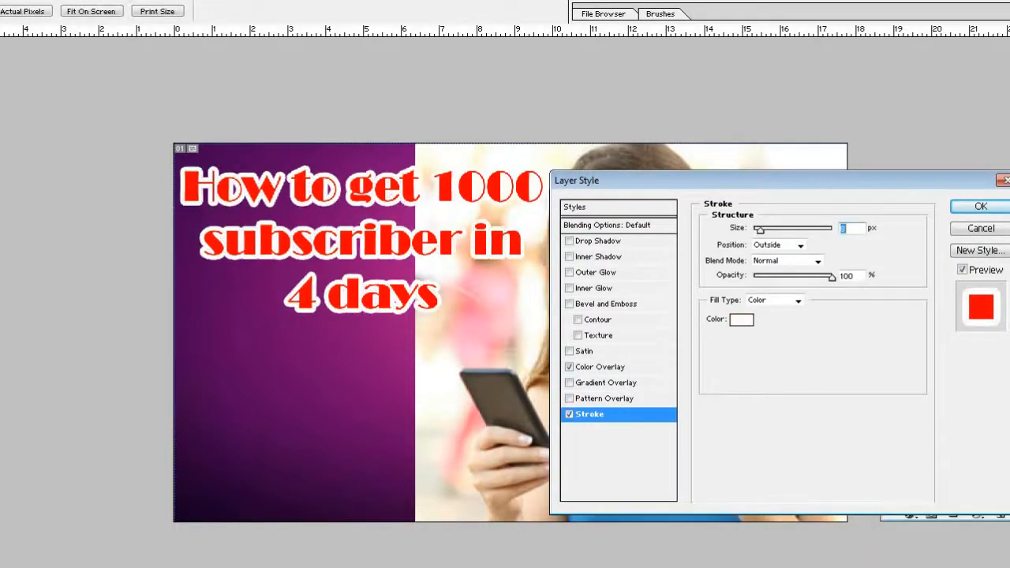
pyautogui.press('Down')
# Change the headline's colour overlay to bright blue (hue 216, saturation and brightness 100%) and apply the layer style.
pyautogui.click(599, 367)
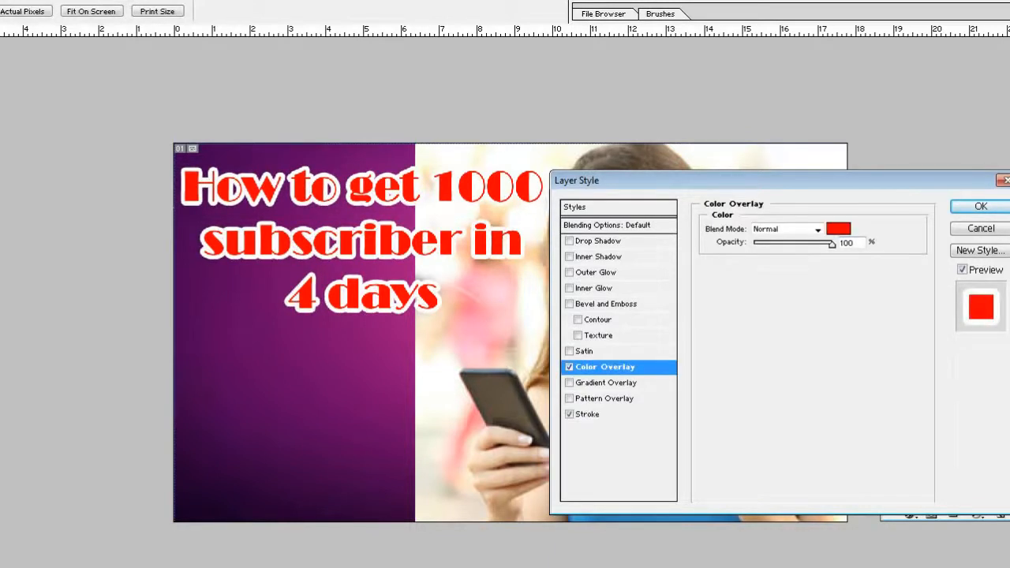
pyautogui.click(837, 229)
pyautogui.click(860, 529)
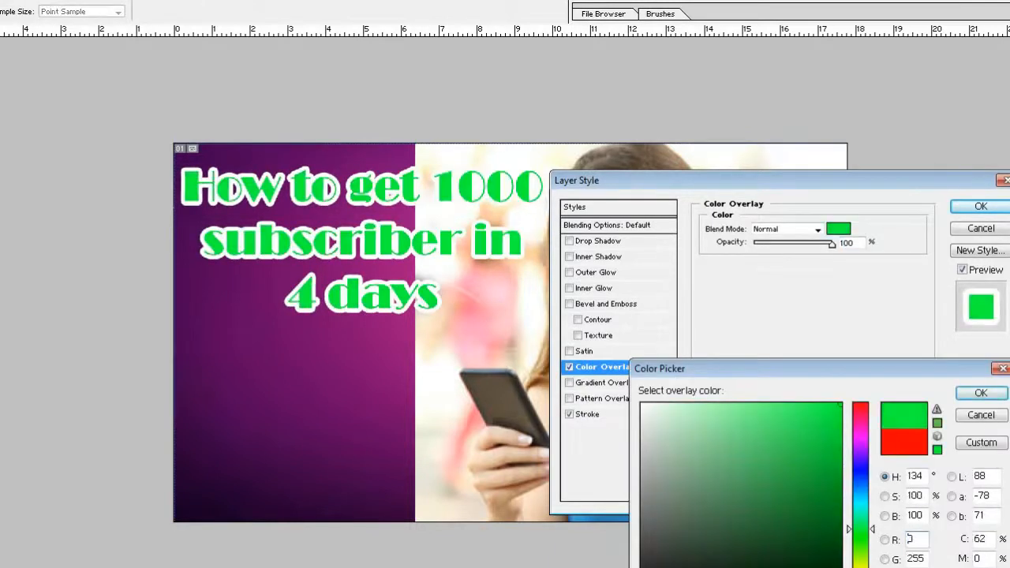
pyautogui.click(860, 482)
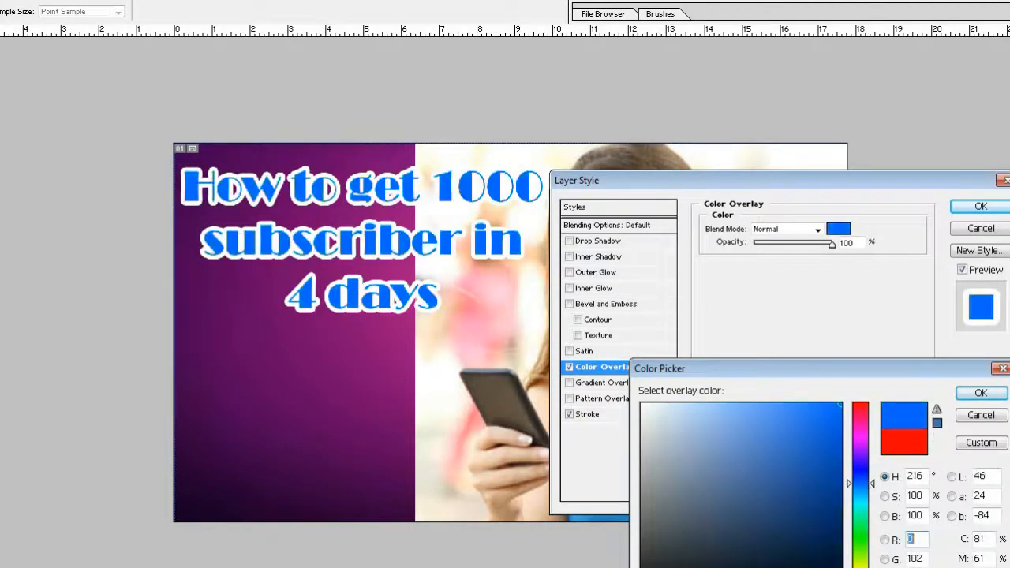
pyautogui.click(980, 392)
pyautogui.click(981, 206)
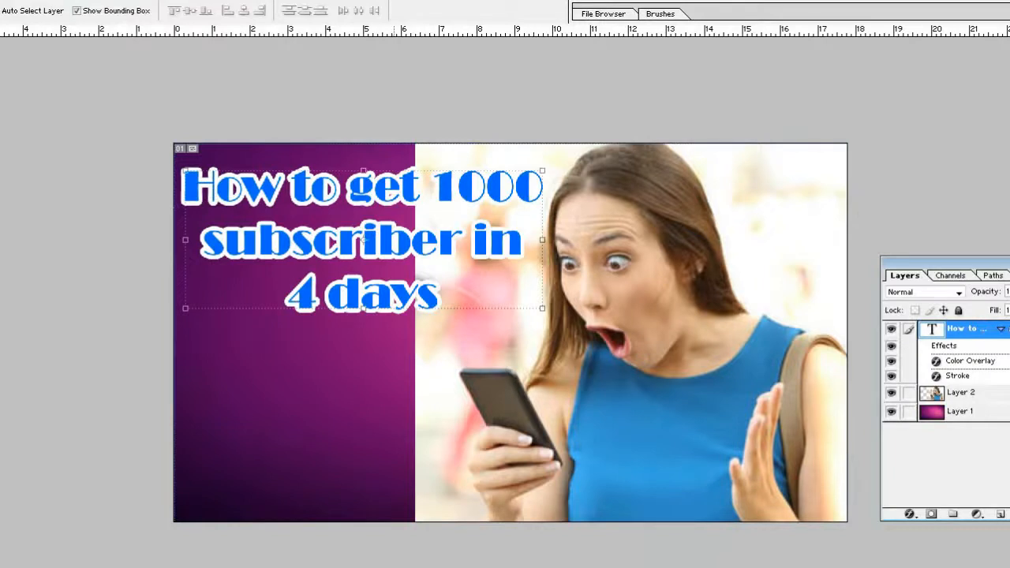
# Select the purple background layer and add a new text reading "Also" below the headline on the purple area.
pyautogui.rightClick(323, 369)
pyautogui.click(335, 380)
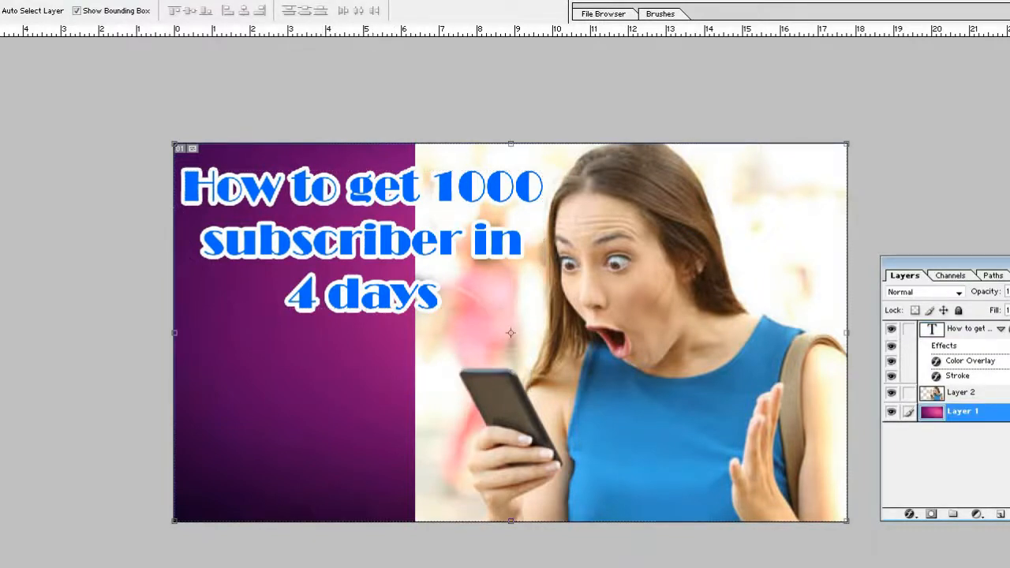
pyautogui.press('t')
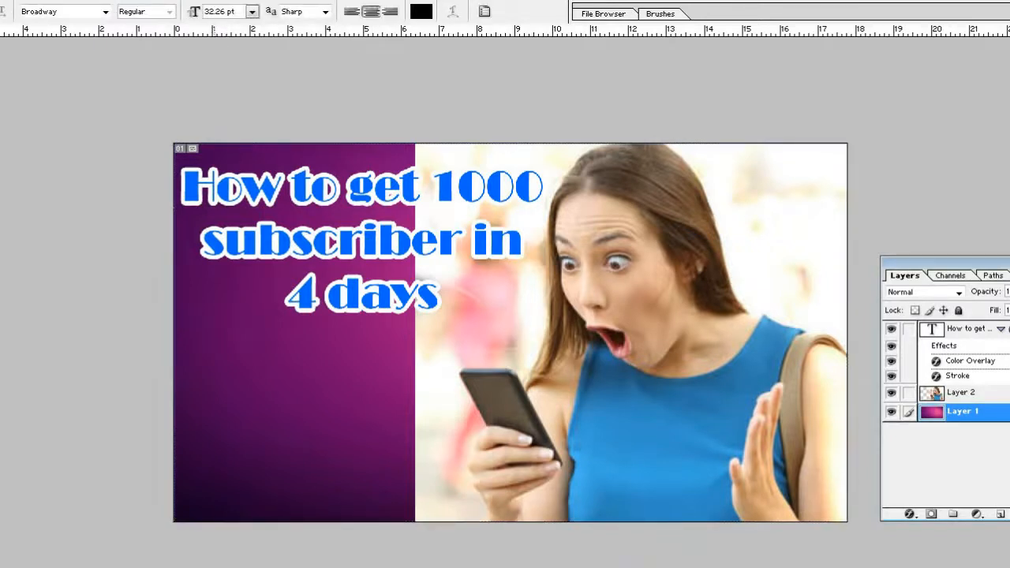
pyautogui.click(264, 379)
pyautogui.write('Also')
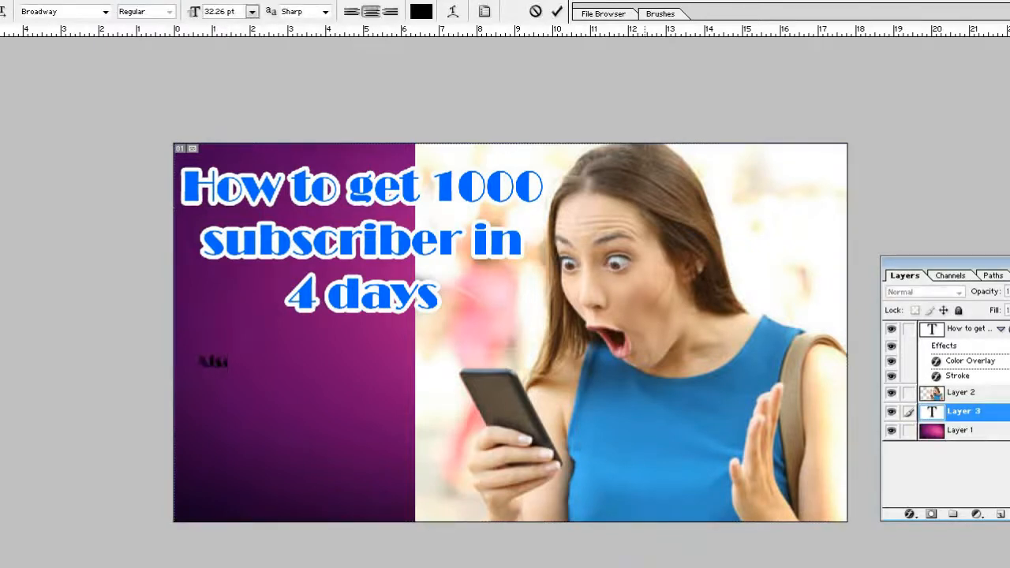
pyautogui.hotkey('ctrl', 'Return')
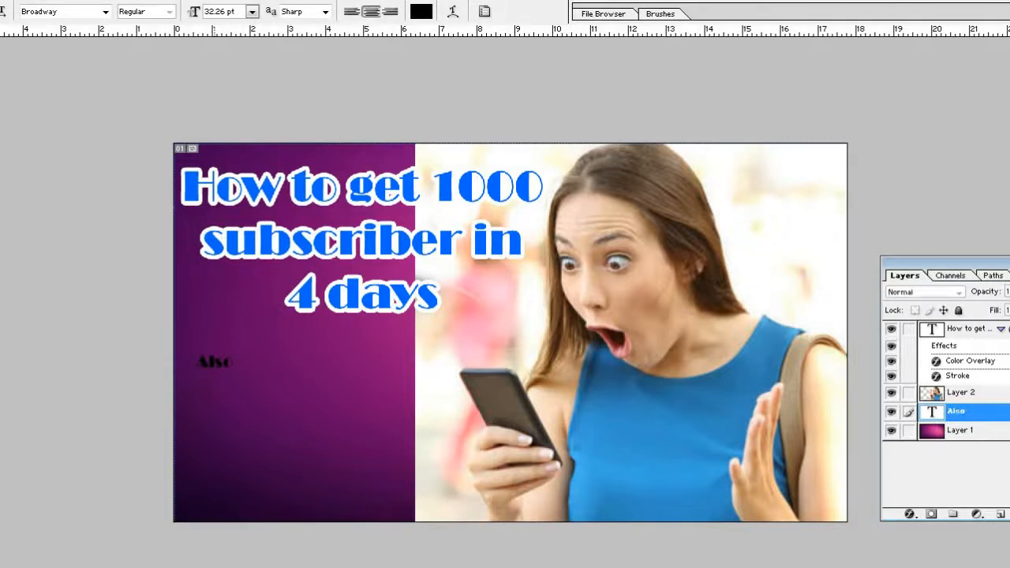
pyautogui.click(231, 362)
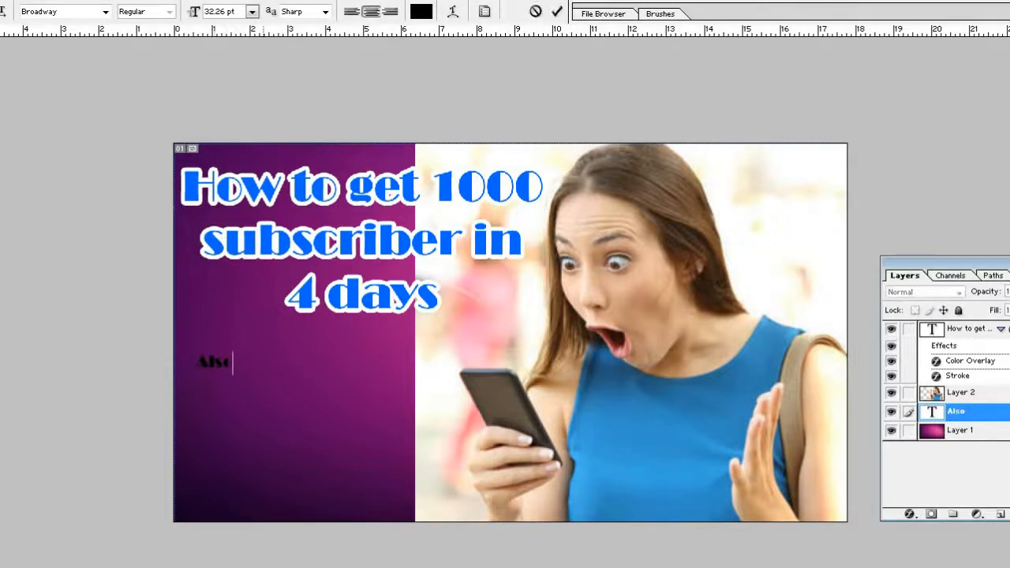
pyautogui.hotkey('ctrl', 'Return')
pyautogui.press('w')
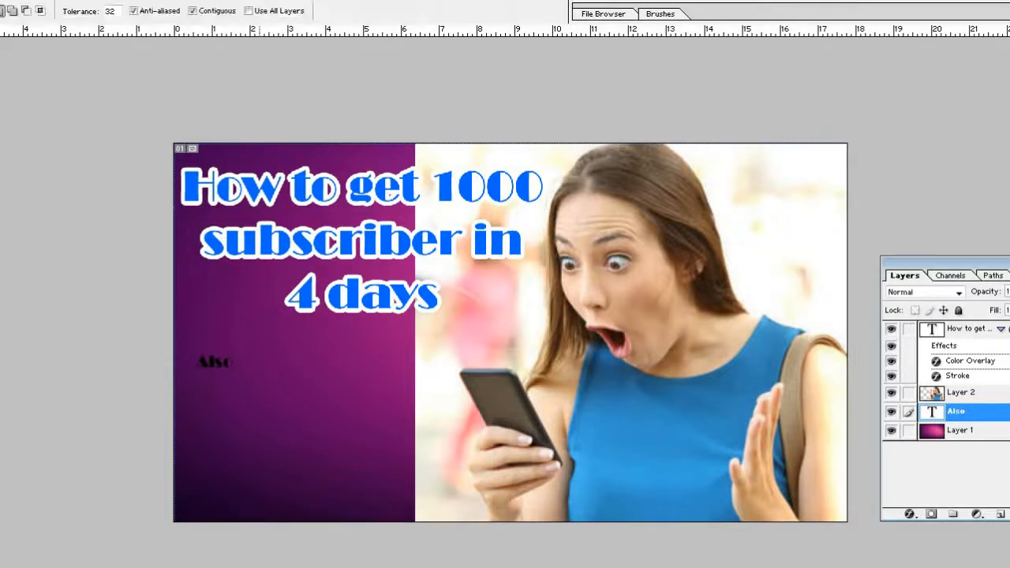
pyautogui.press('t')
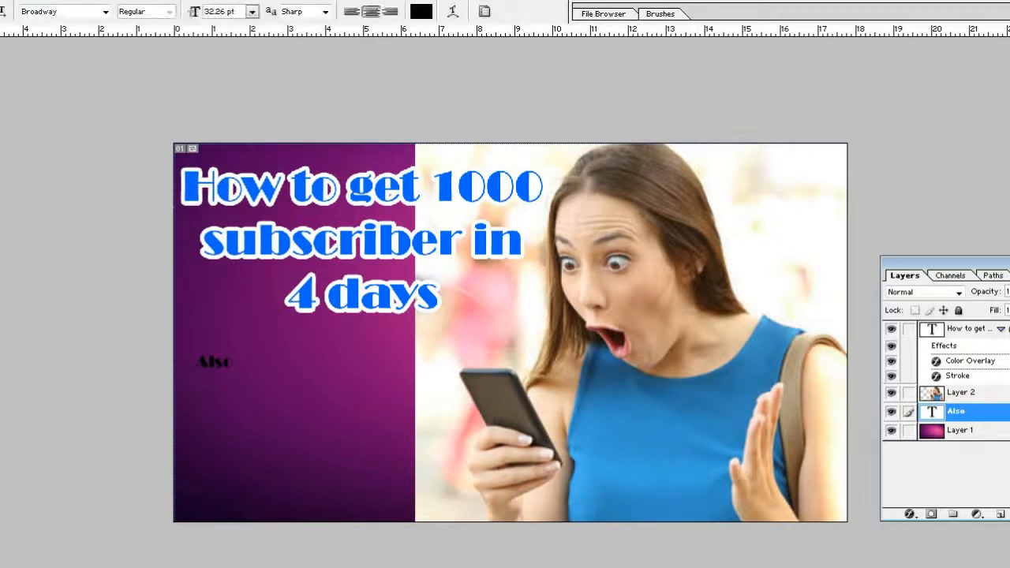
# Reopen the "Also" text and add a second line reading "Watch Time".
pyautogui.click(231, 362)
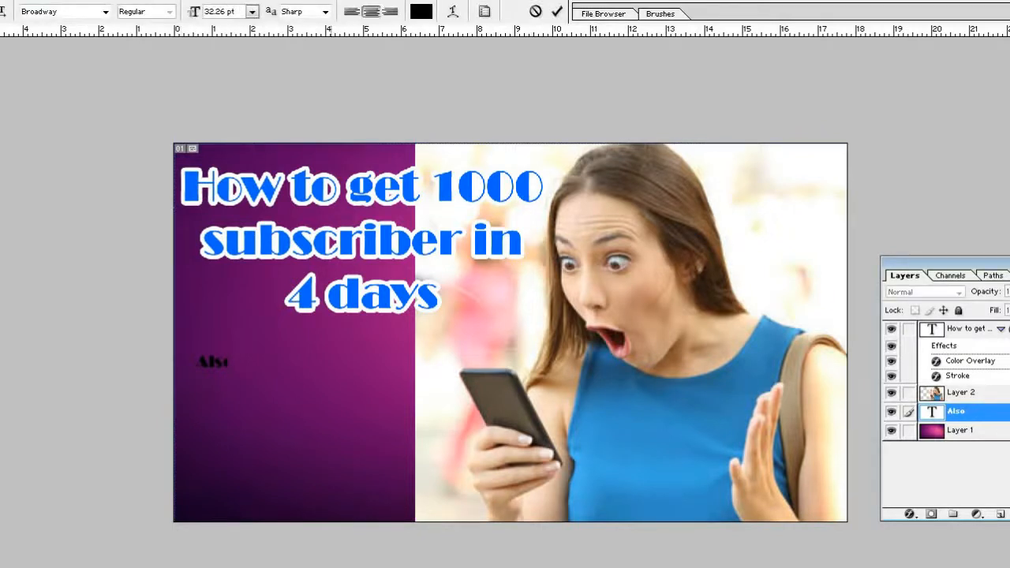
pyautogui.press('Return')
pyautogui.write('Watch in')
pyautogui.write(' Time')
pyautogui.press('Return')
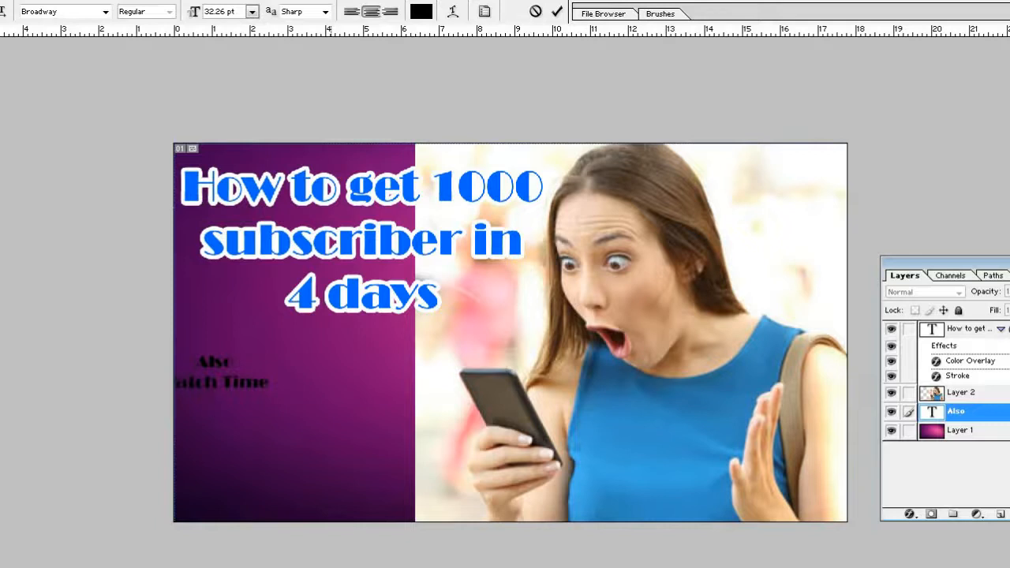
# Add three more lines under "Watch Time": "like", "&" and "Comments".
pyautogui.write('00')
pyautogui.press('BackSpace')
pyautogui.press('BackSpace')
pyautogui.press('BackSpace')
pyautogui.press('BackSpace')
pyautogui.write('4ike')
pyautogui.press('Return')
pyautogui.write('&')
pyautogui.press('Return')
pyautogui.write('Comment')
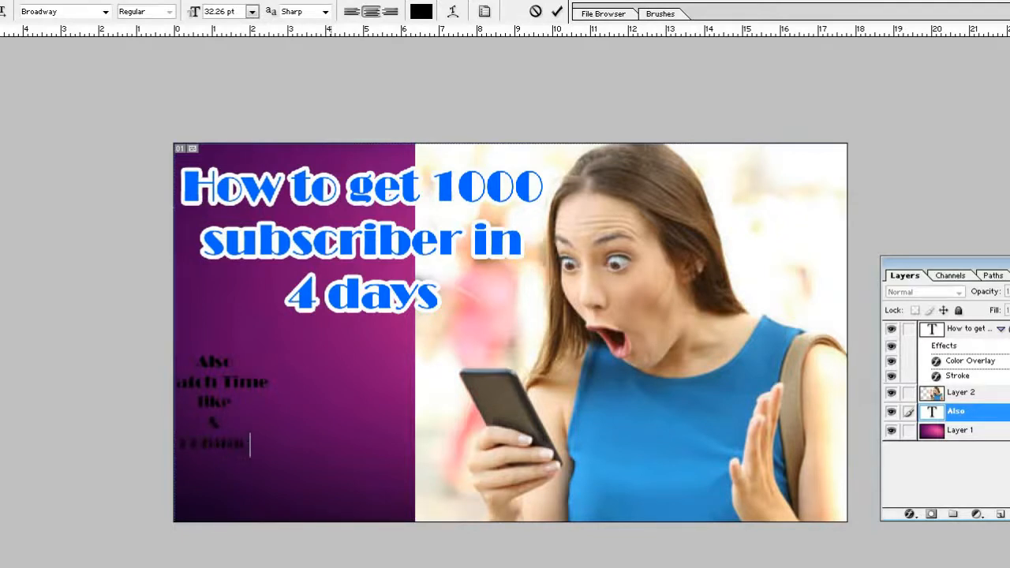
pyautogui.write('nts')
# Move the five-line text right and slightly down so it lies fully within the purple area.
pyautogui.click(2, 62)
pyautogui.moveTo(217, 401); pyautogui.dragTo(314, 418)
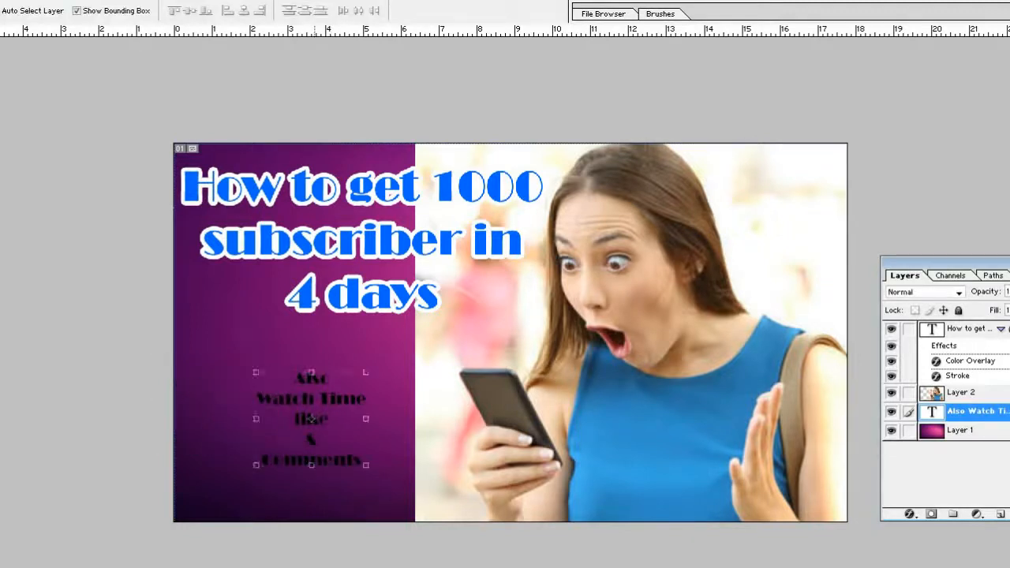
pyautogui.hotkey('ctrl', 'v')
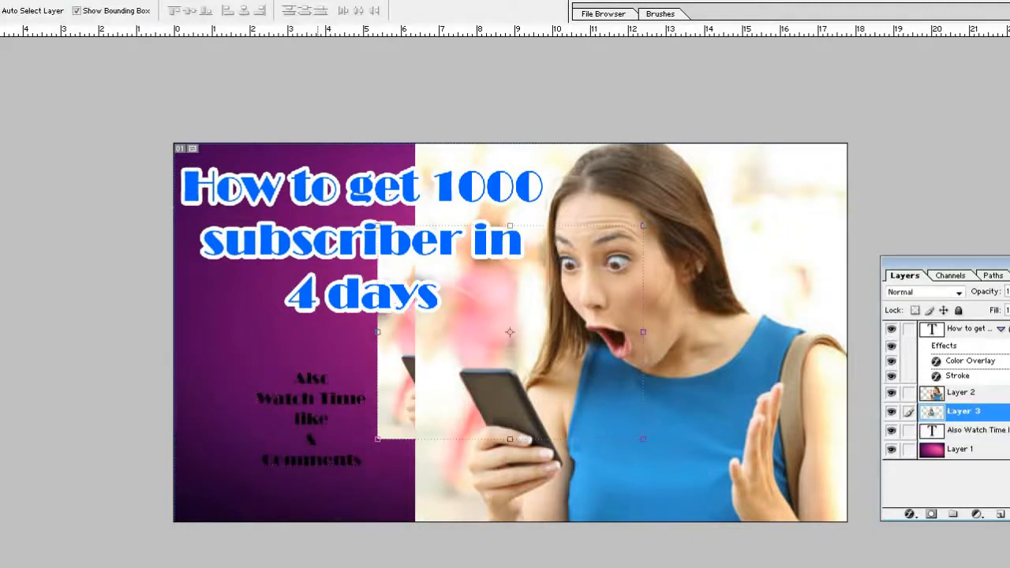
pyautogui.hotkey('ctrl', 'z')
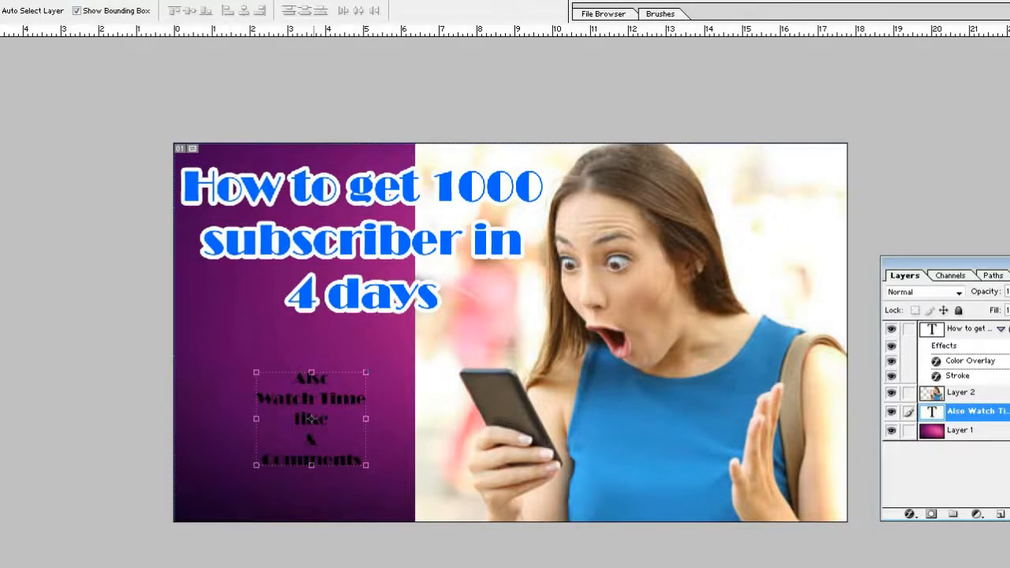
# Left-align all lines of the "Also Watch Time like & Comments" text.
pyautogui.press('t')
pyautogui.click(332, 418)
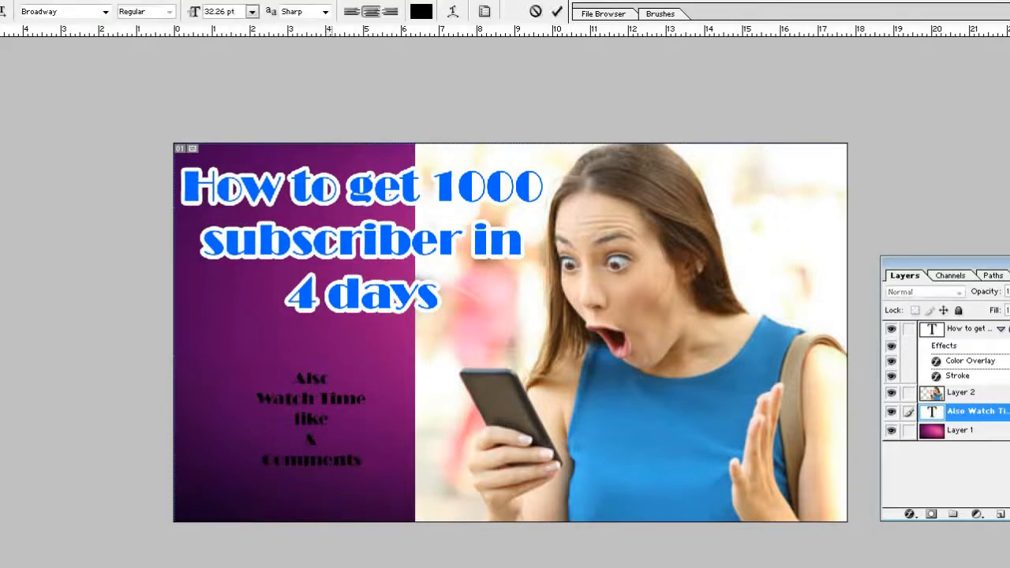
pyautogui.hotkey('ctrl', 'a')
pyautogui.hotkey('ctrl', 'shift', 'l')
# Set the font size of the word "Also" to 40 pt.
pyautogui.click(349, 378)
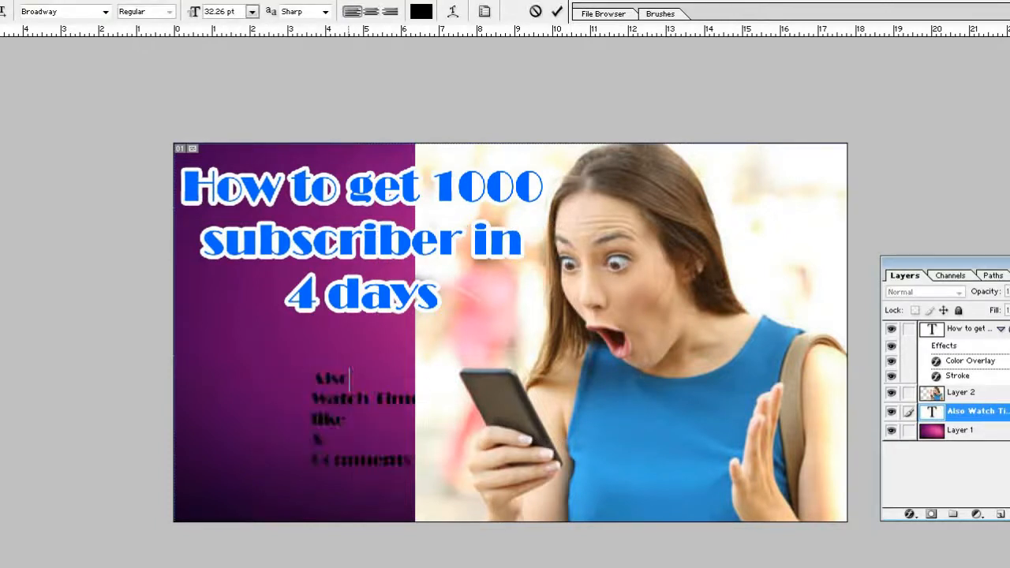
pyautogui.moveTo(349, 379); pyautogui.dragTo(311, 379)
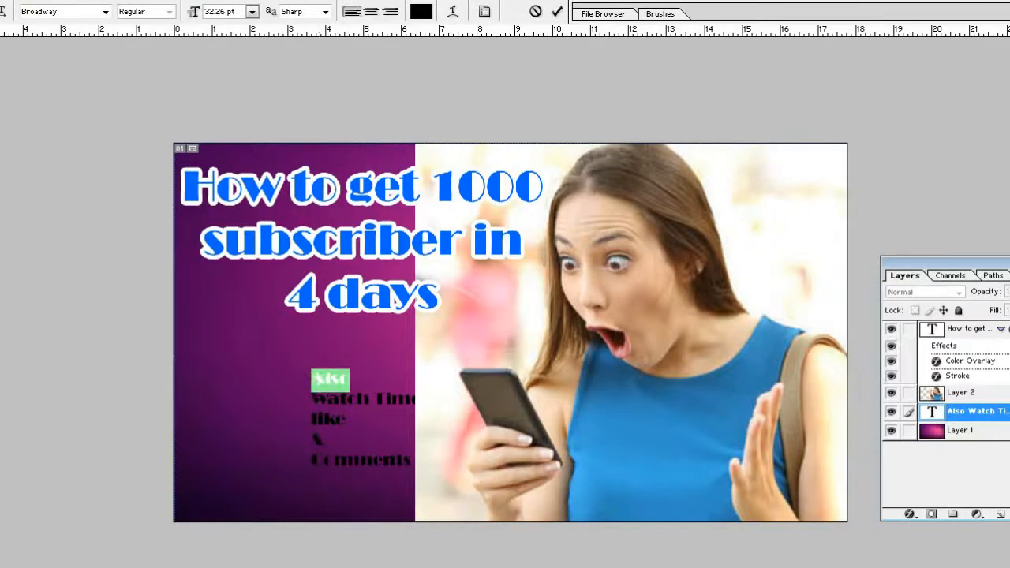
pyautogui.moveTo(237, 11); pyautogui.dragTo(160, 12)
pyautogui.write('40')
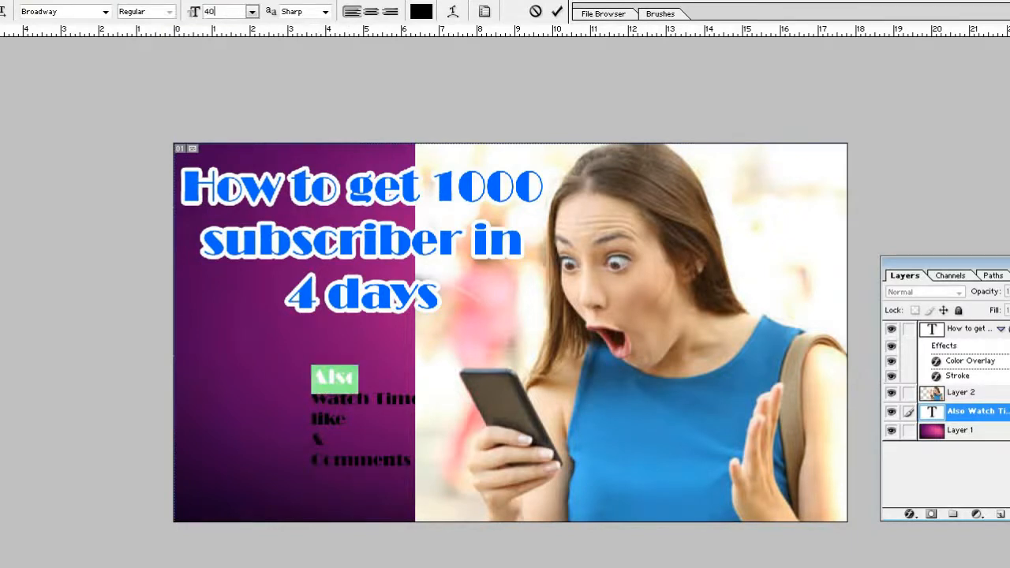
# Move the five-line text directly below the headline and scale it to about 164% width and 183% height, filling the lower purple area.
pyautogui.write('v')
pyautogui.moveTo(344, 398); pyautogui.dragTo(247, 361)
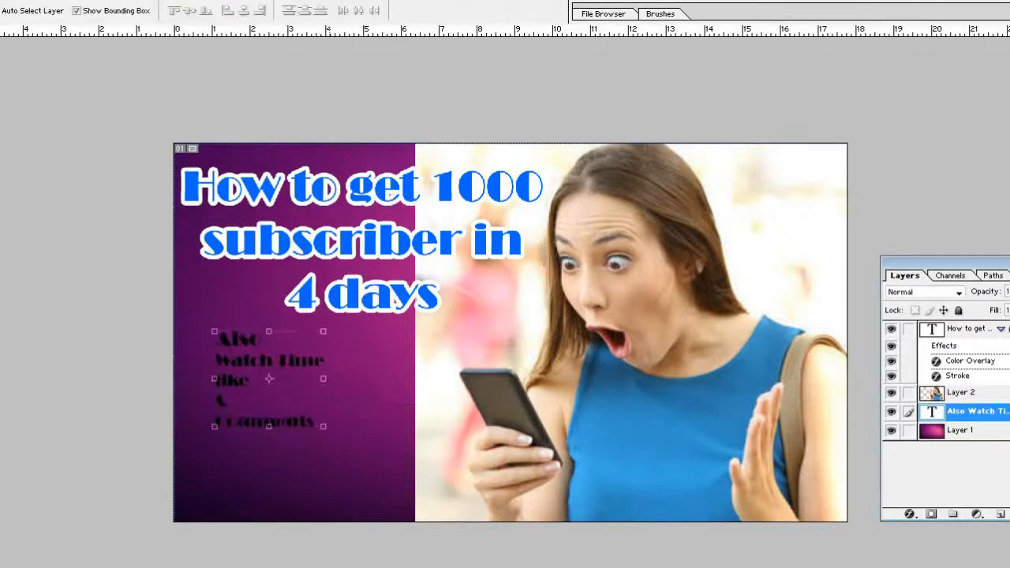
pyautogui.moveTo(322, 426); pyautogui.dragTo(393, 505)
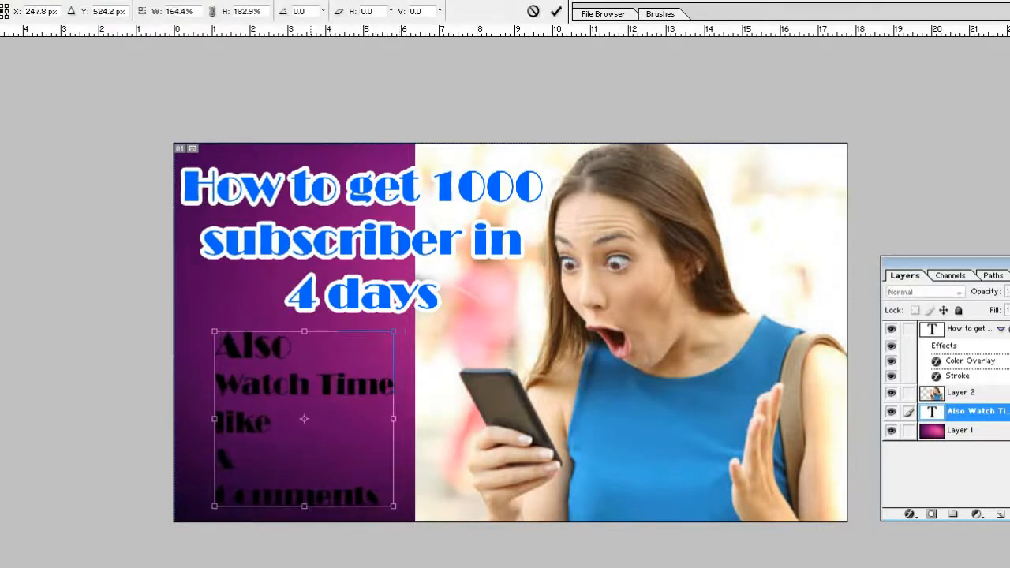
pyautogui.press('Return')
pyautogui.moveTo(309, 394); pyautogui.dragTo(299, 391)
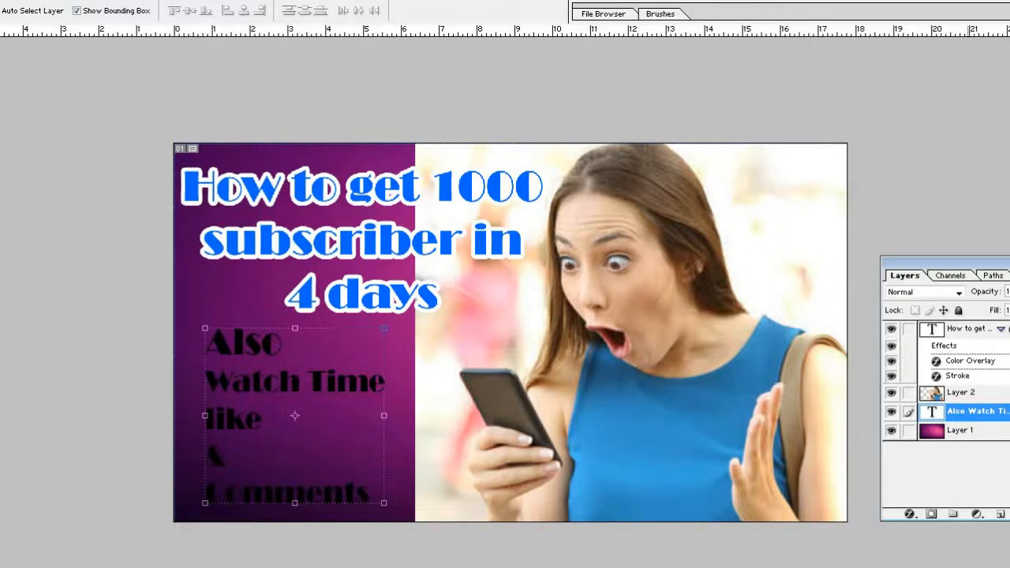
# Give the five-line text a red colour overlay and a black outside stroke of 14 px.
pyautogui.click(908, 513)
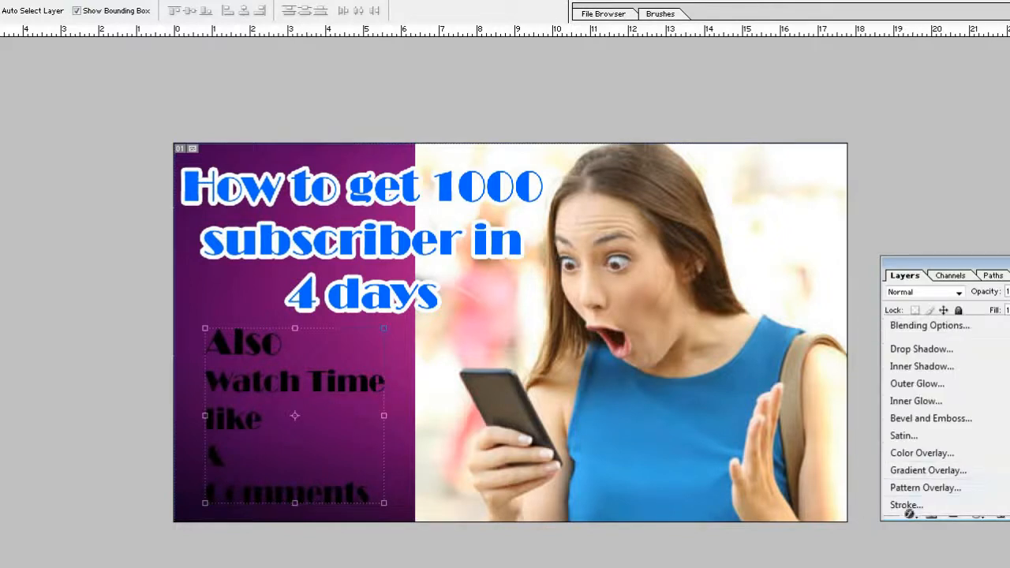
pyautogui.click(921, 453)
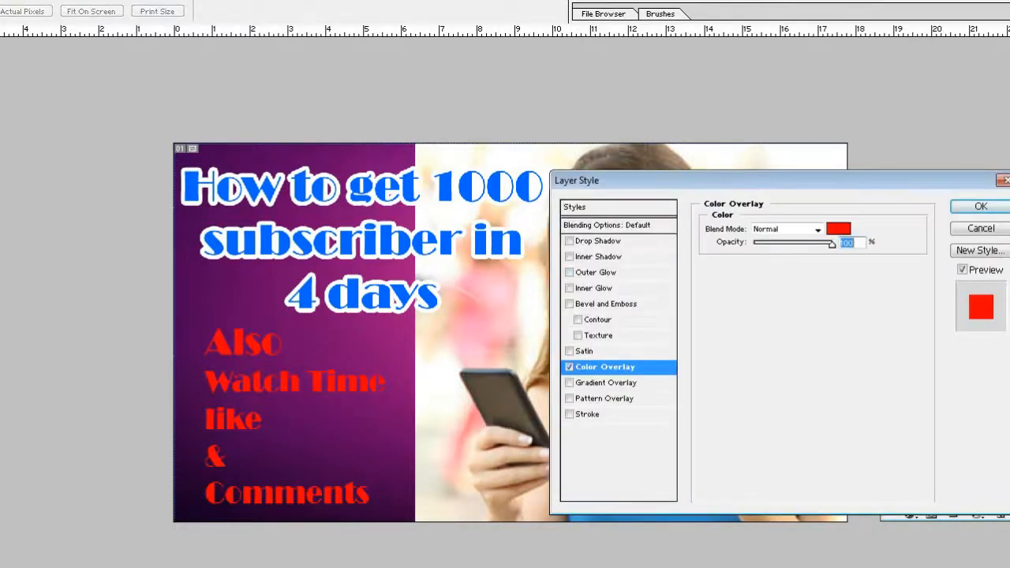
pyautogui.click(586, 414)
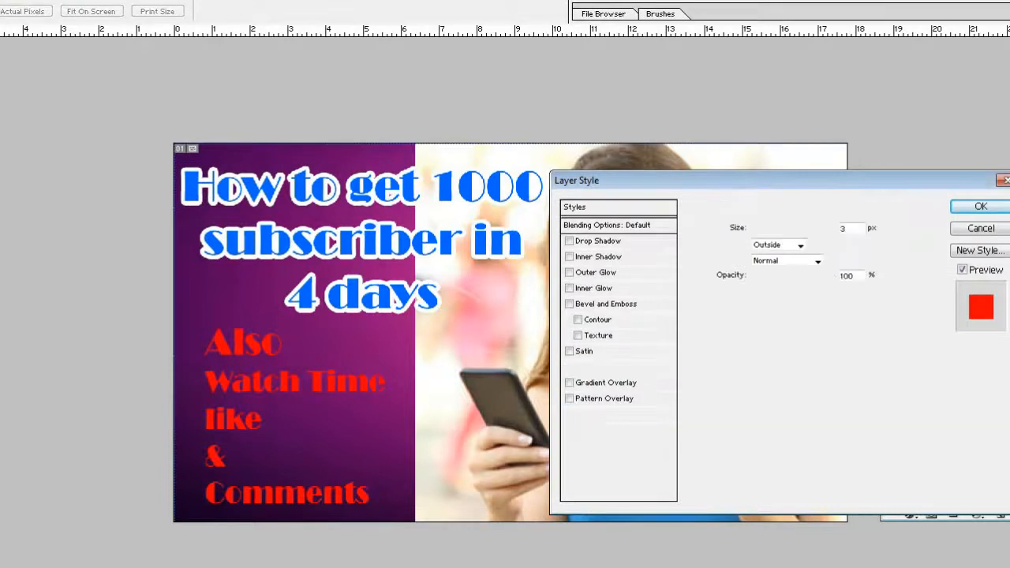
pyautogui.click(742, 319)
pyautogui.click(744, 567)
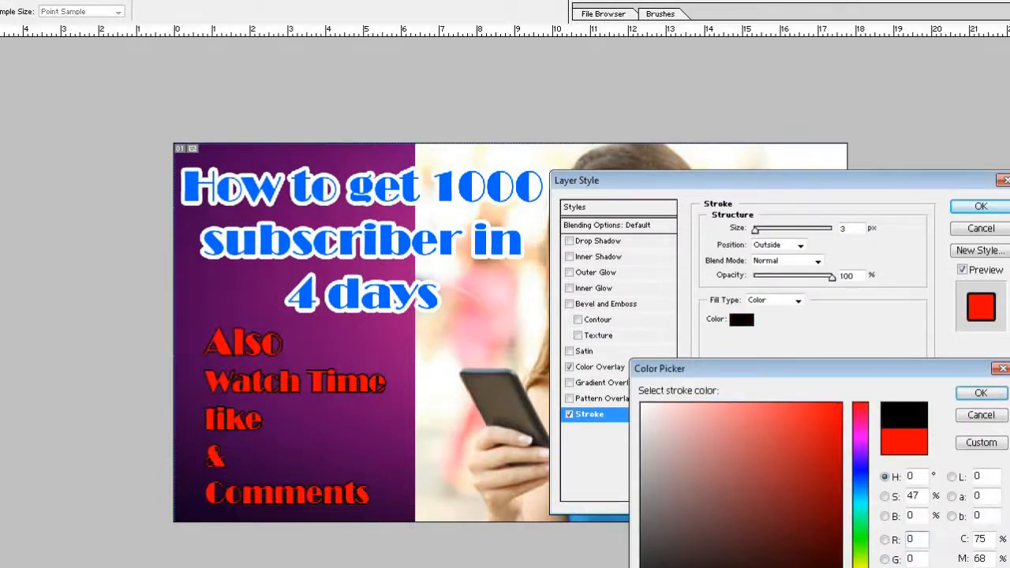
pyautogui.click(980, 392)
pyautogui.moveTo(755, 229); pyautogui.dragTo(762, 229)
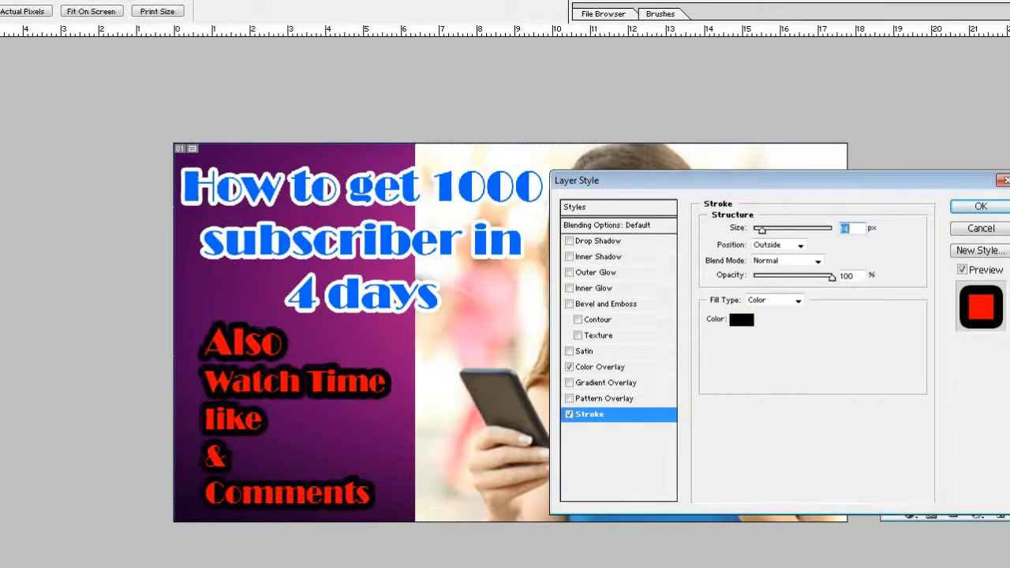
pyautogui.press('Return')
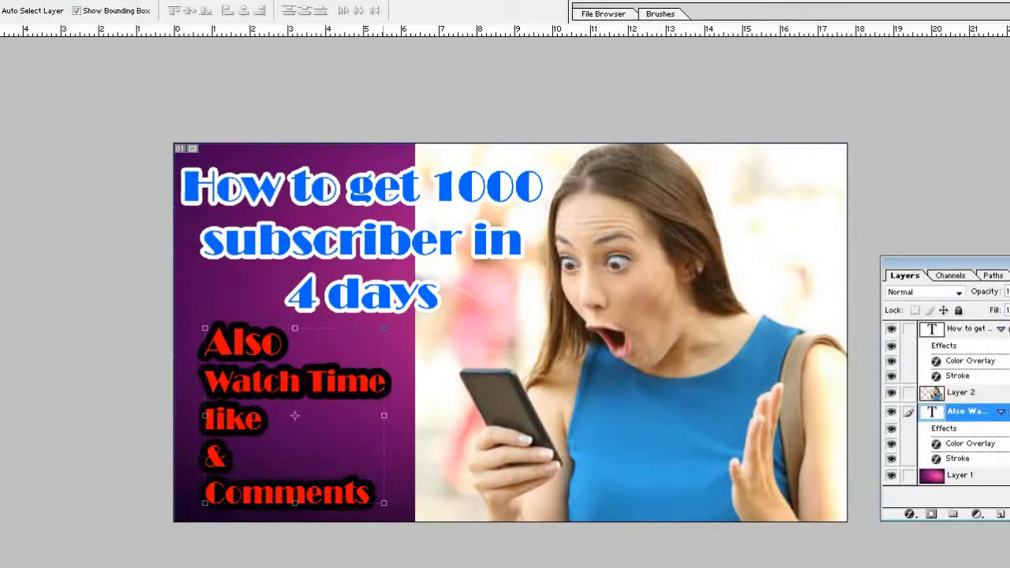
# Add a new text reading "1K" on the purple area, right of the word "like".
pyautogui.press('t')
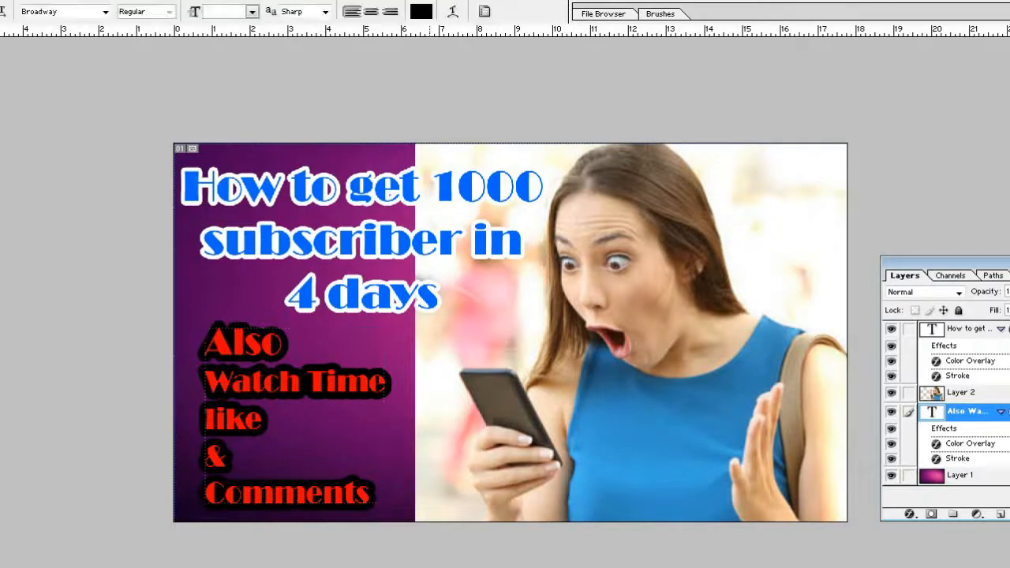
pyautogui.click(550, 396)
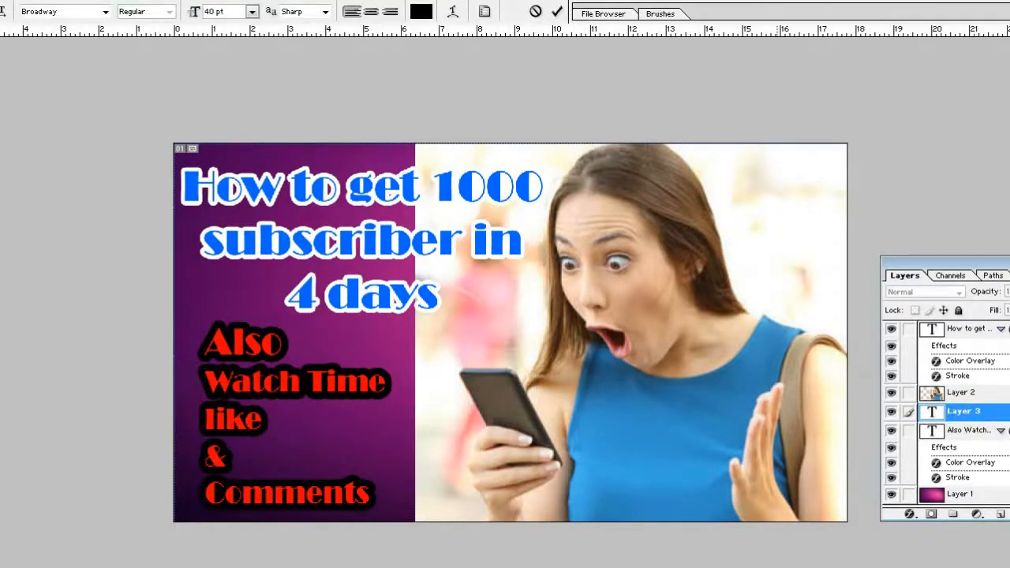
pyautogui.hotkey('ctrl', 'Return')
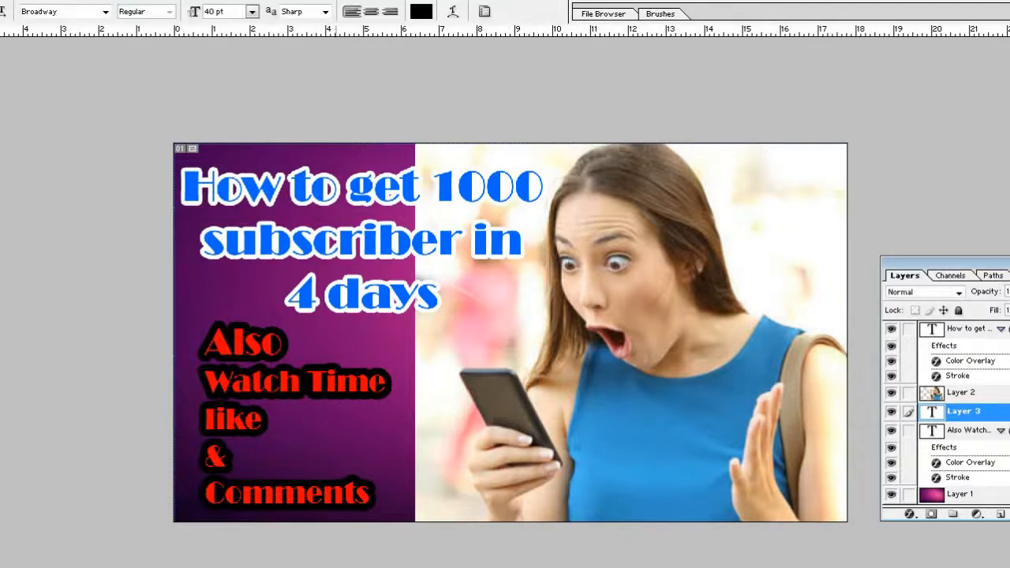
pyautogui.click(352, 426)
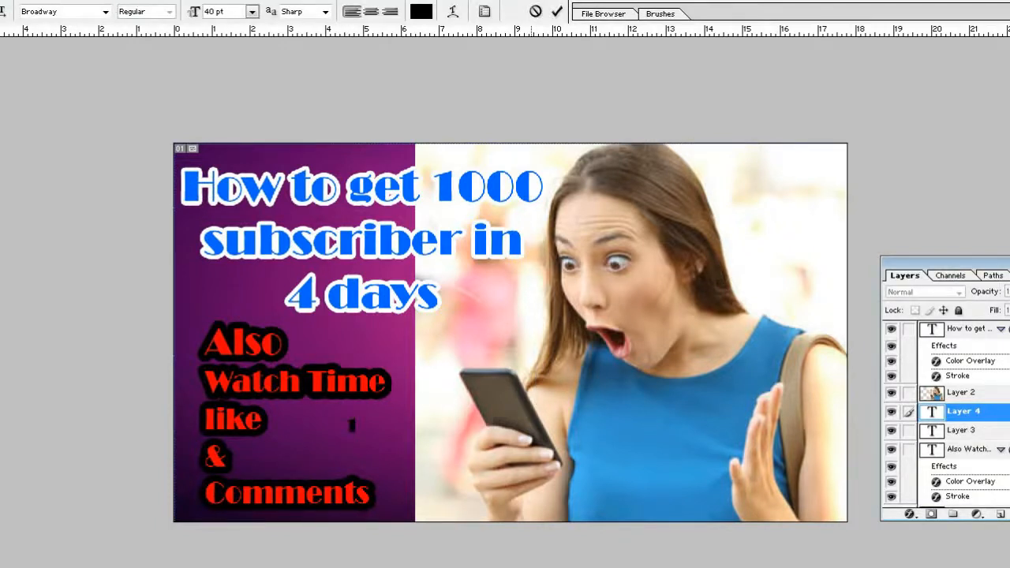
pyautogui.write('1K')
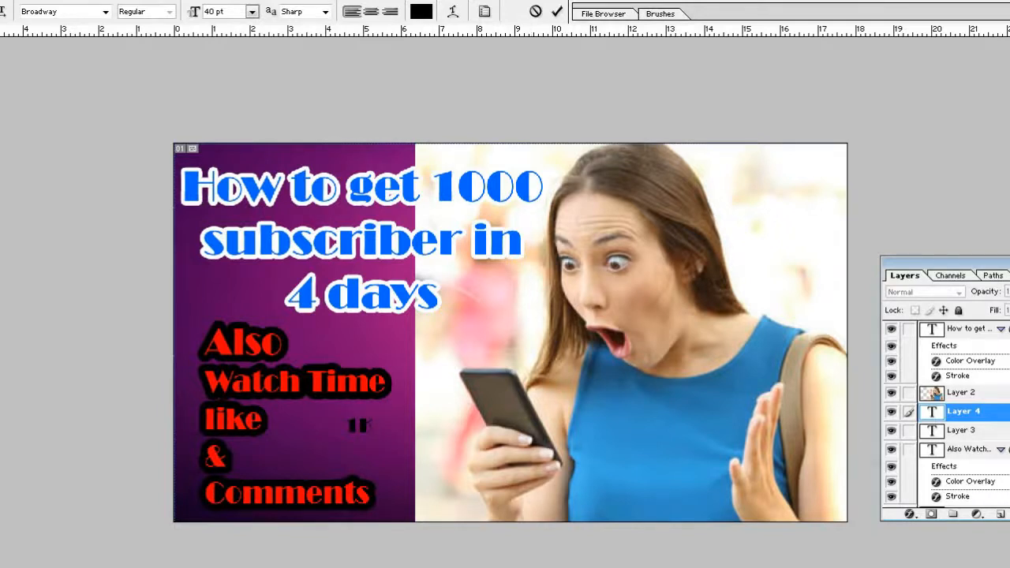